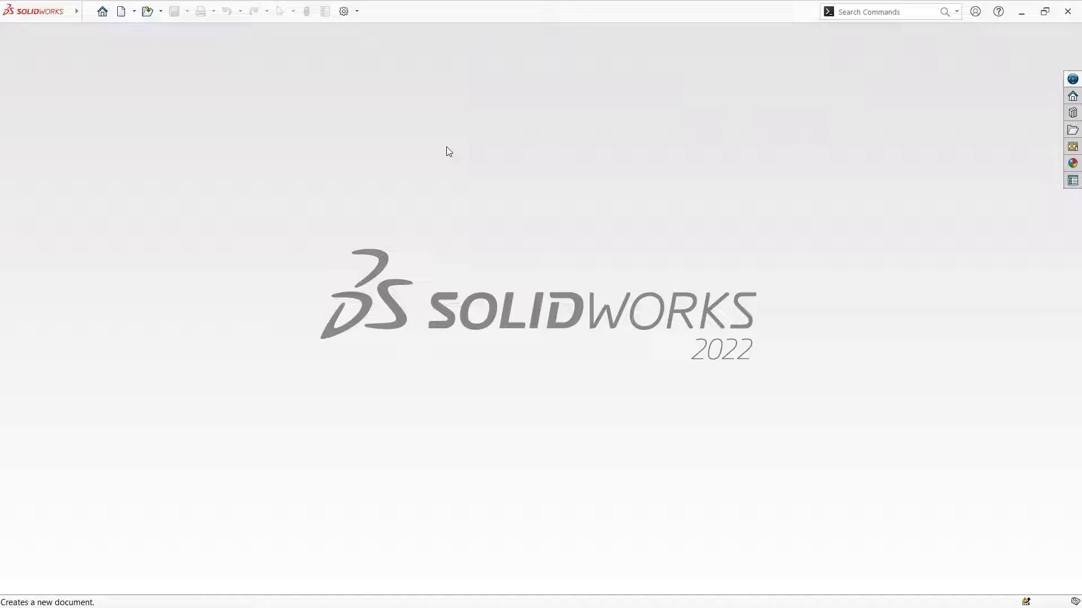
Step: Create a new single-part document, Part2, from the New SOLIDWORKS Document dialog
click(122, 12)
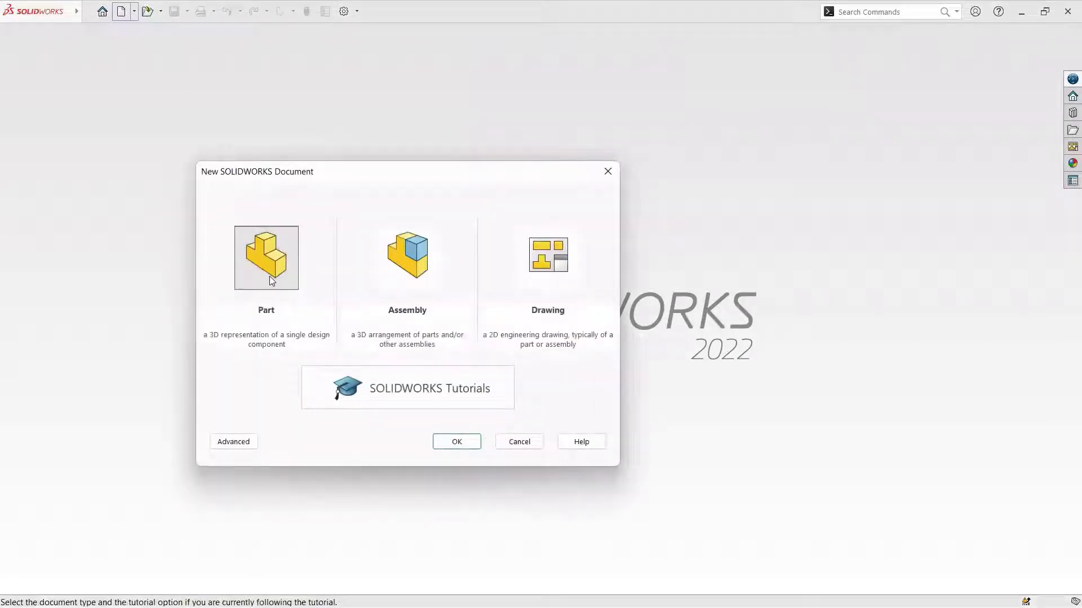
click(269, 276)
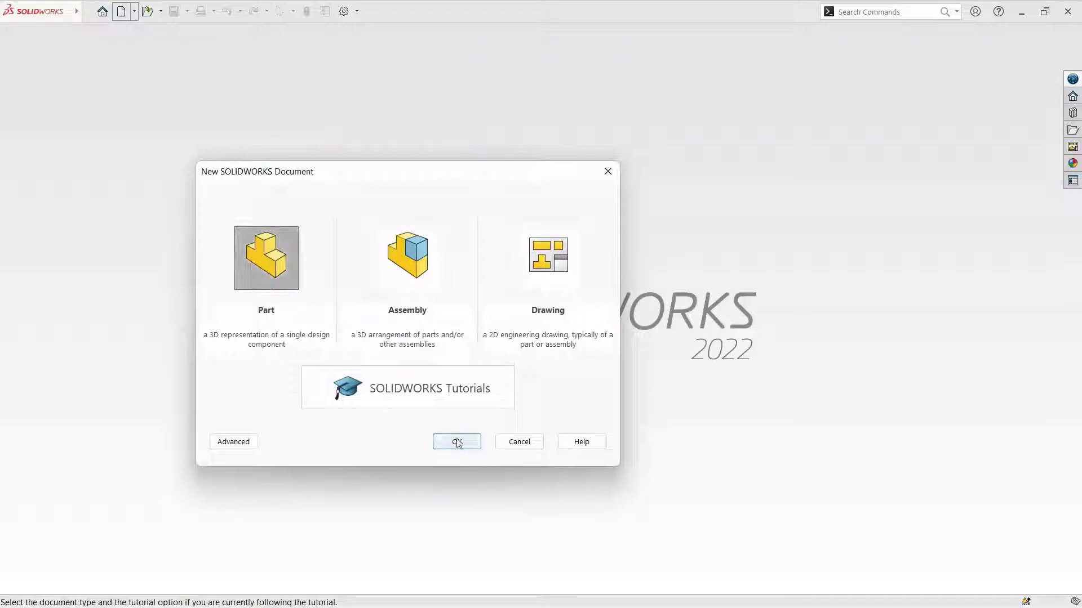
click(457, 442)
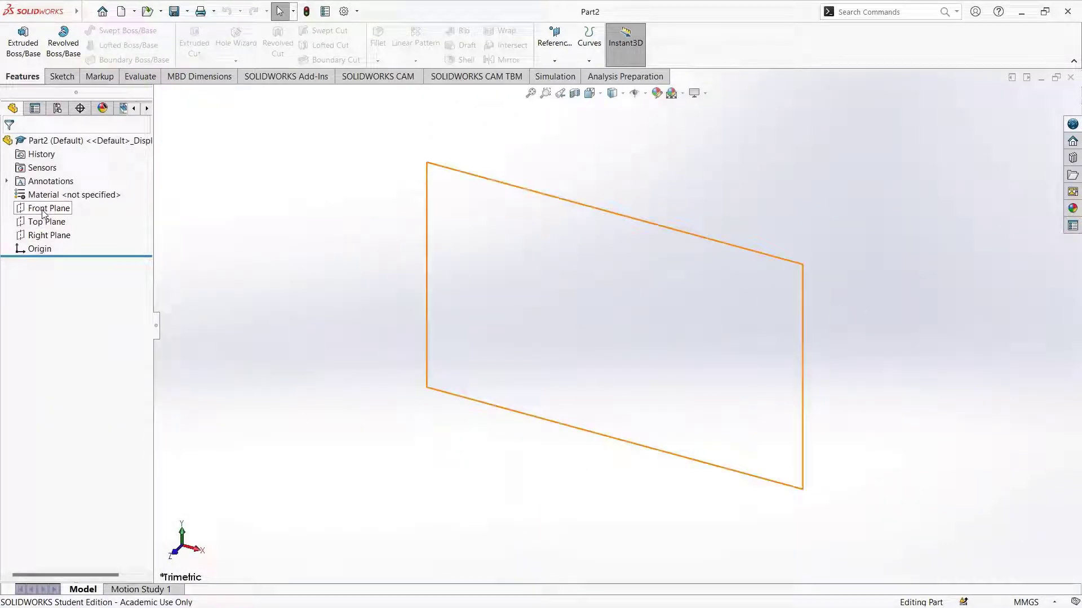
Step: Select the Front Plane, turn the view normal to it, and bring up the Sketch tools
click(44, 213)
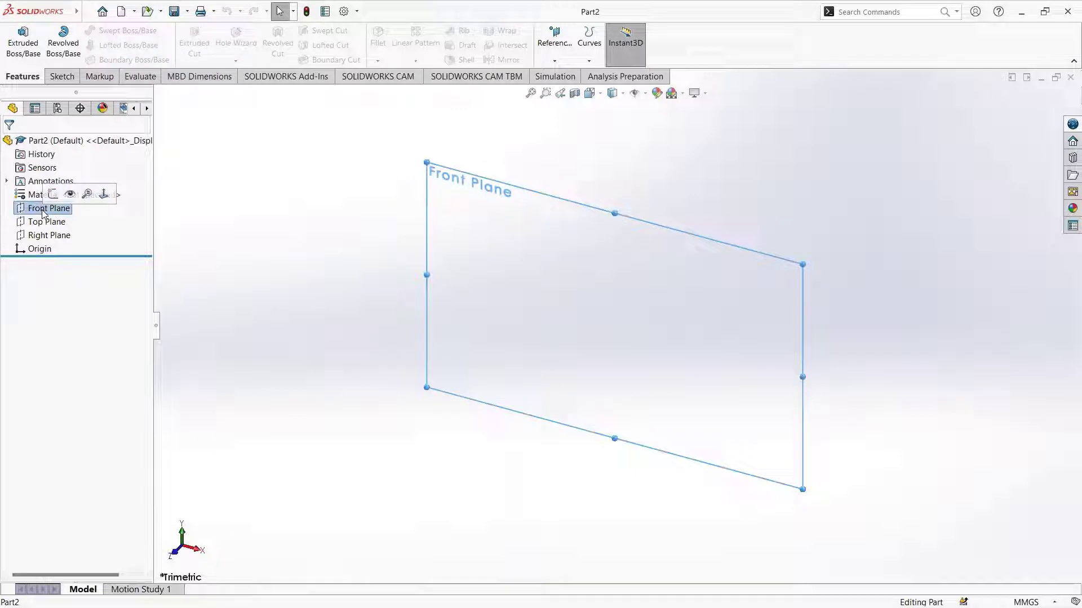
click(104, 195)
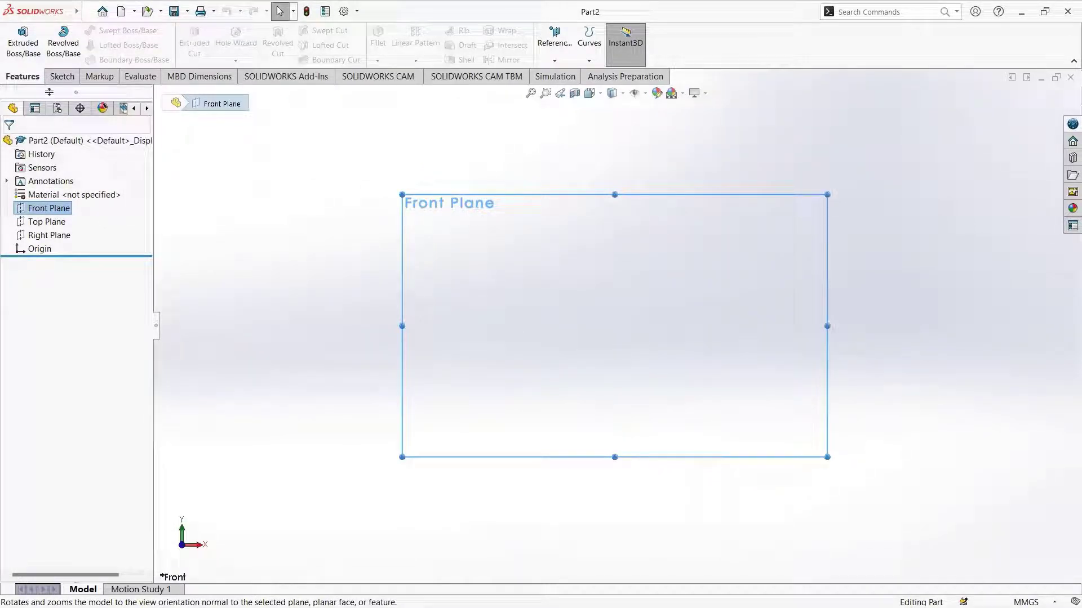
click(62, 77)
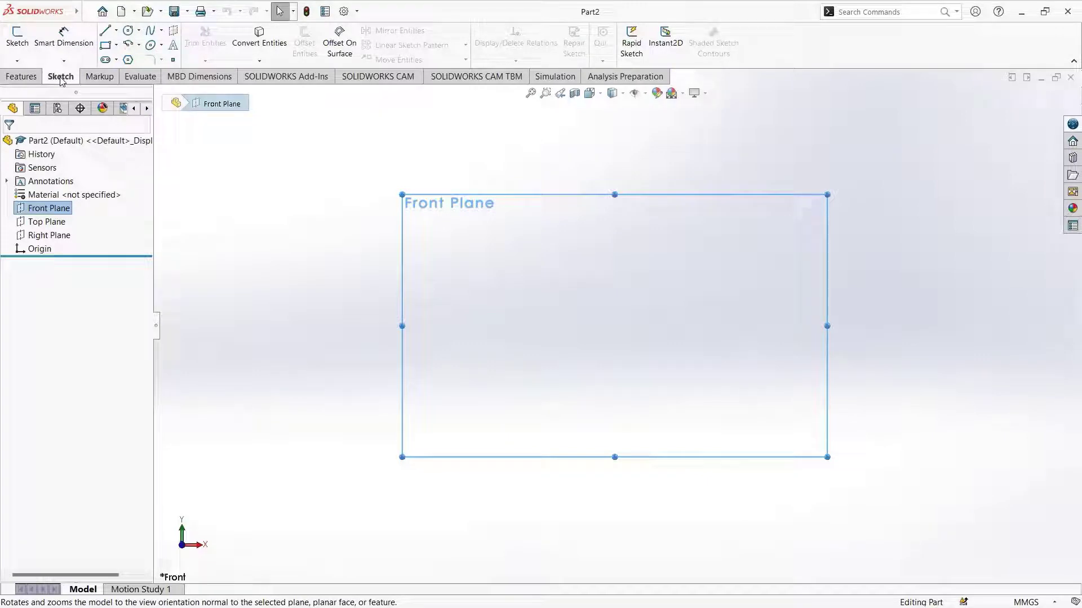
Step: Draw a circle centred on the origin with a 30 mm radius
click(128, 31)
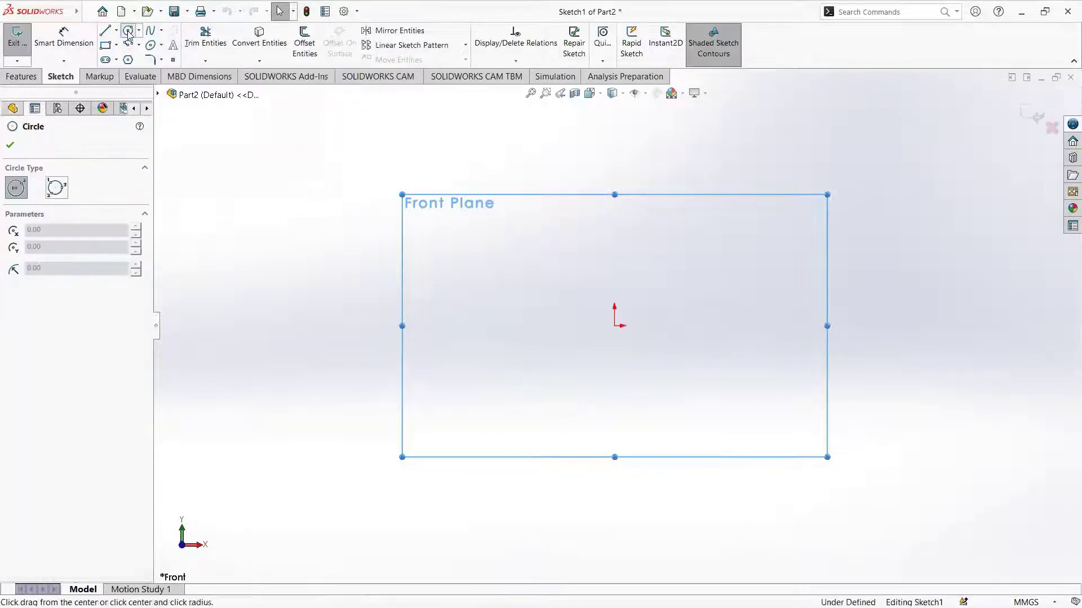
click(615, 326)
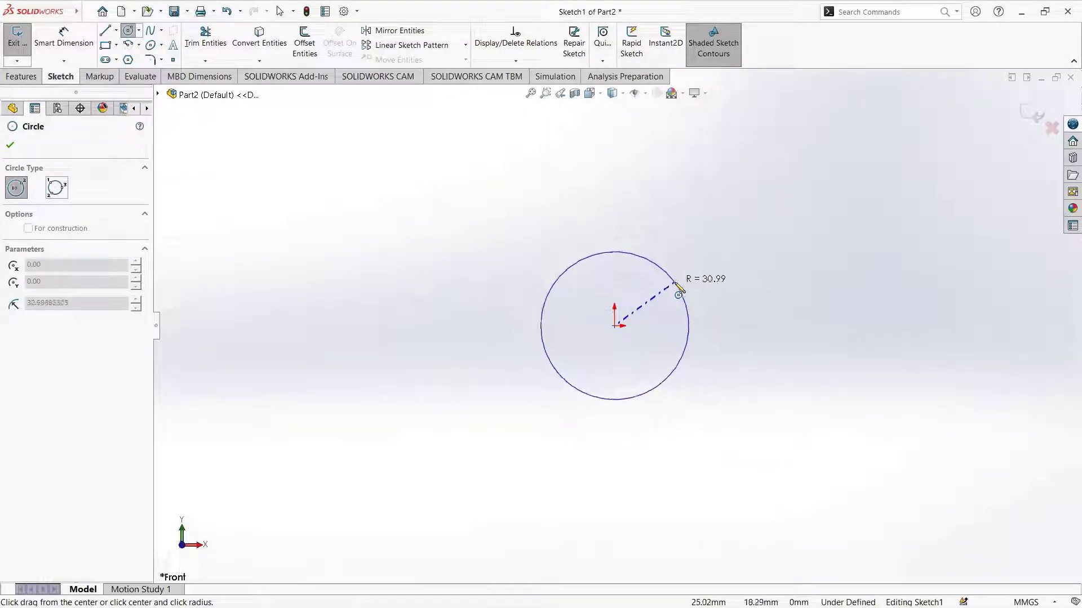
click(675, 283)
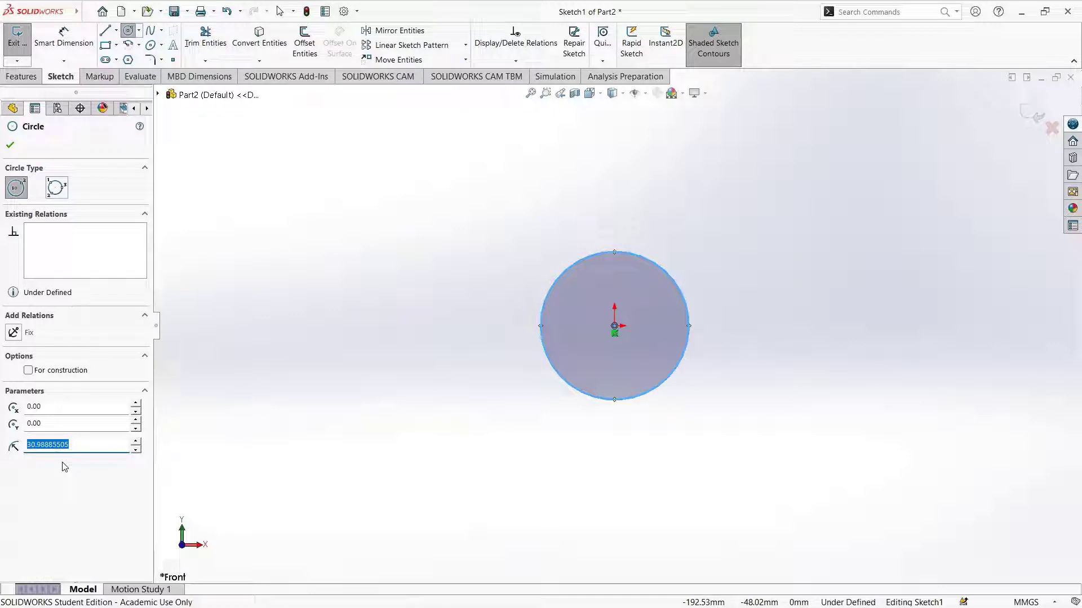
key(alt)
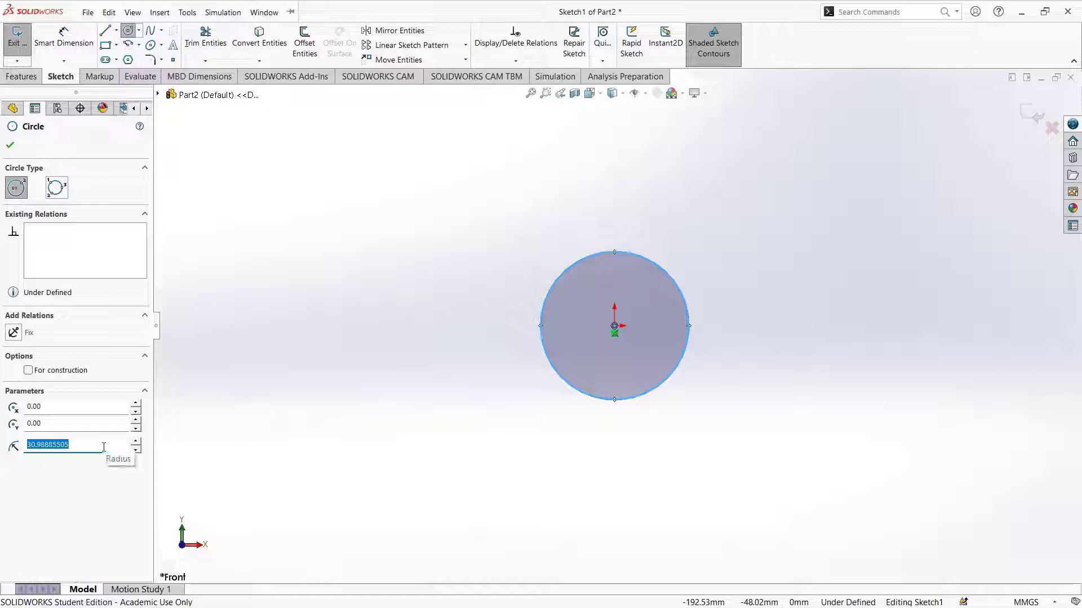
text(30)
key(Return)
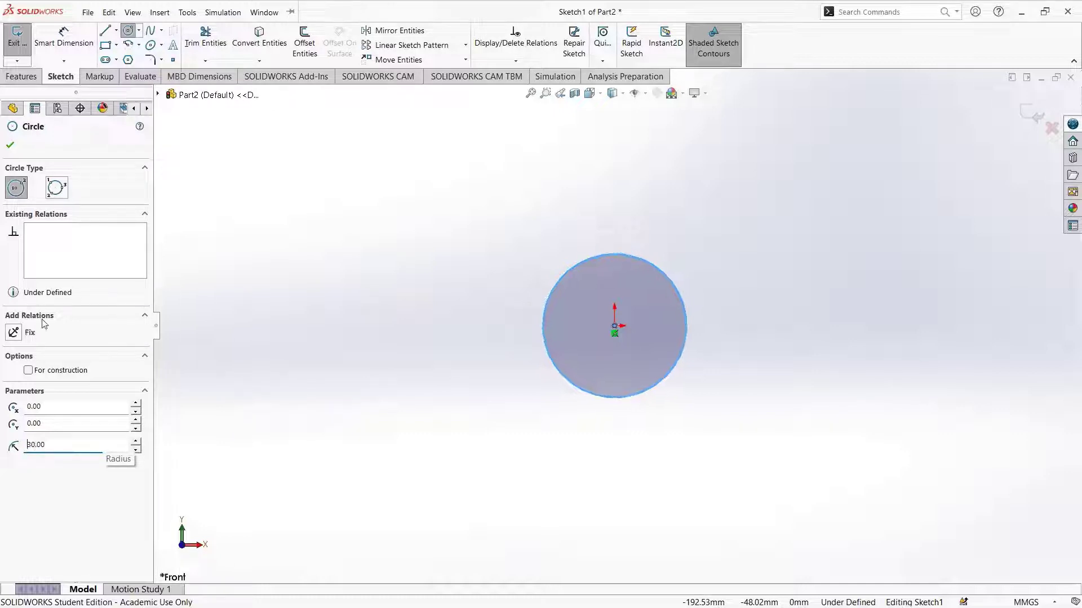
Step: Draw a second concentric circle at the origin with a 15 mm radius
click(615, 326)
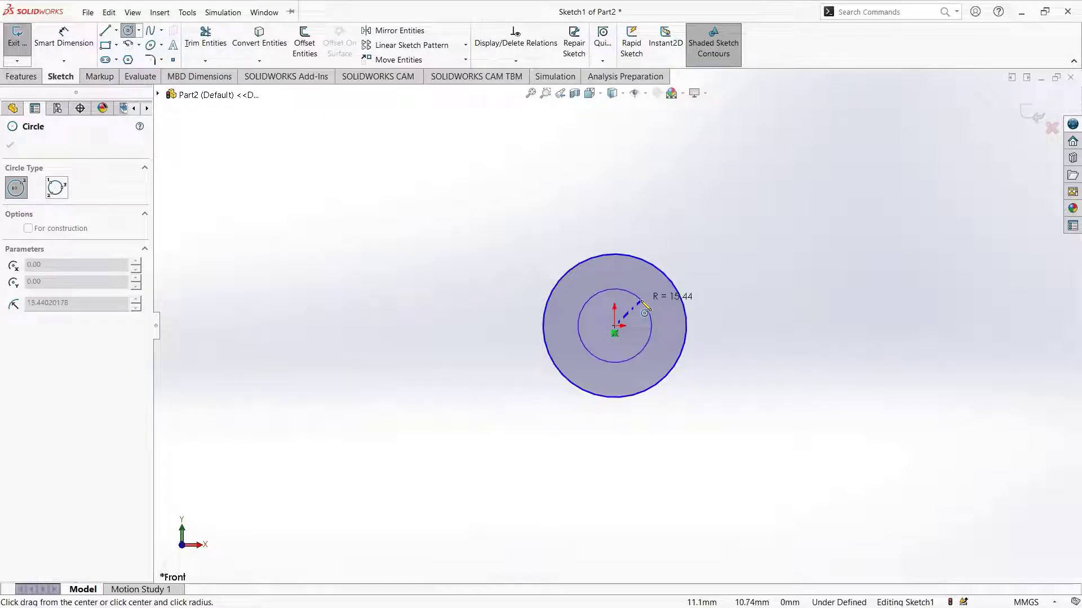
click(642, 302)
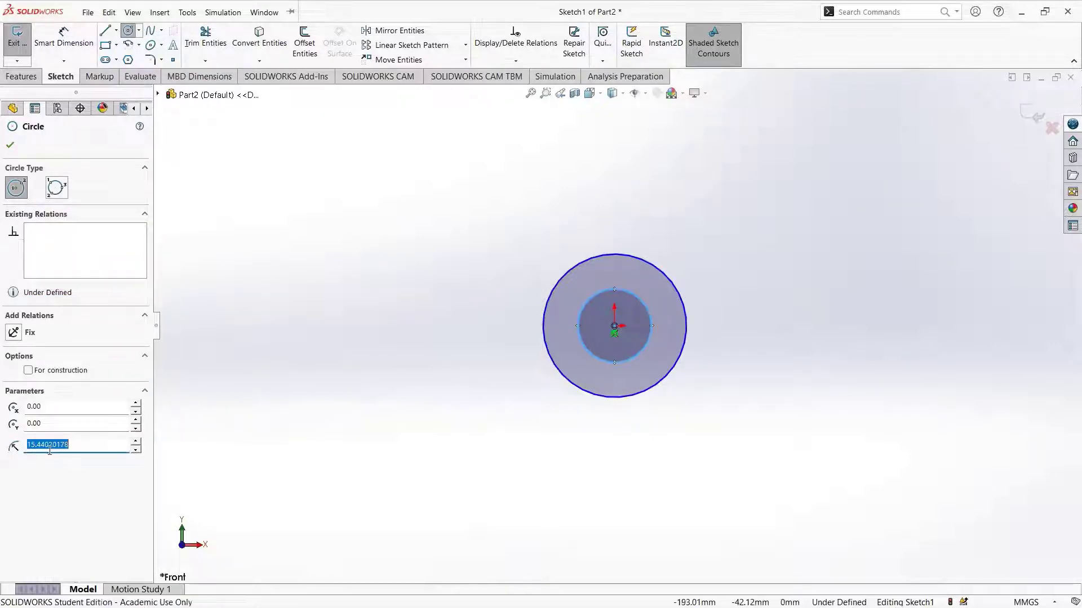
text(15)
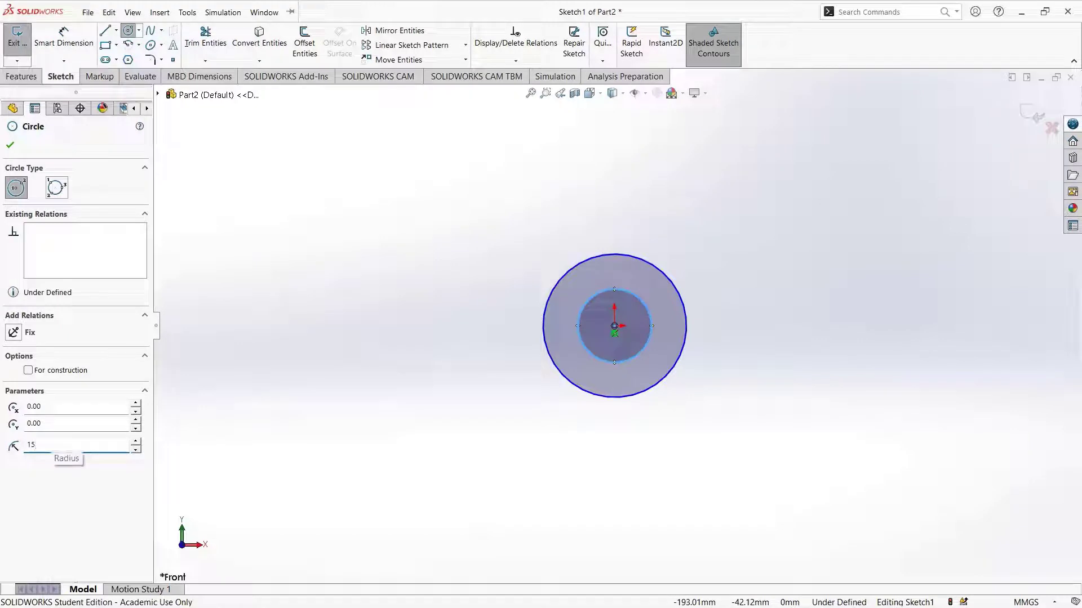
key(Return)
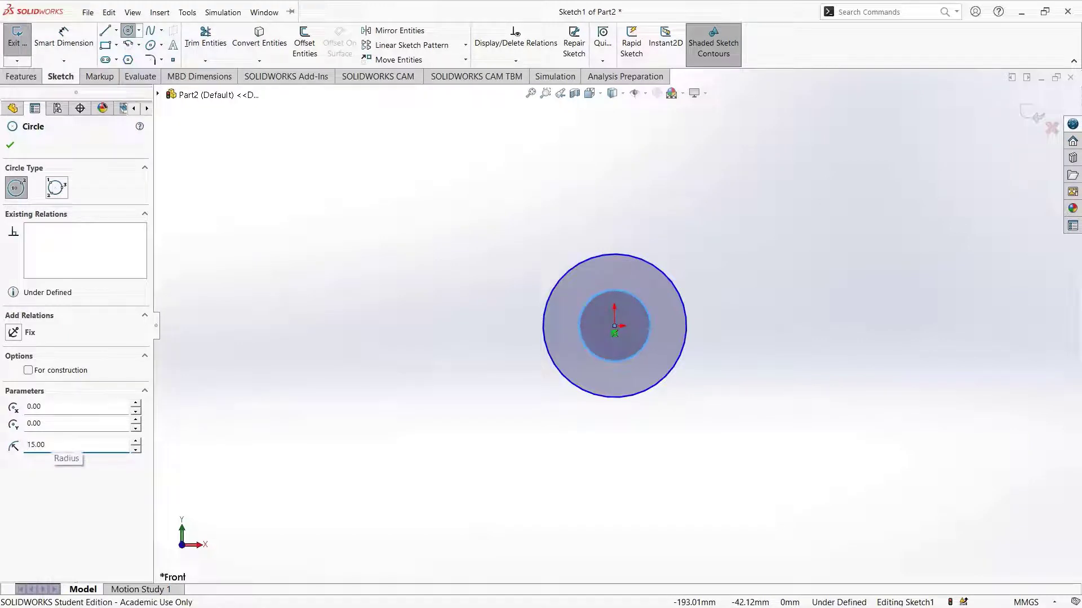
Step: Dimension the circles Ø60 and Ø30, exit the sketch, and select Sketch1
click(10, 144)
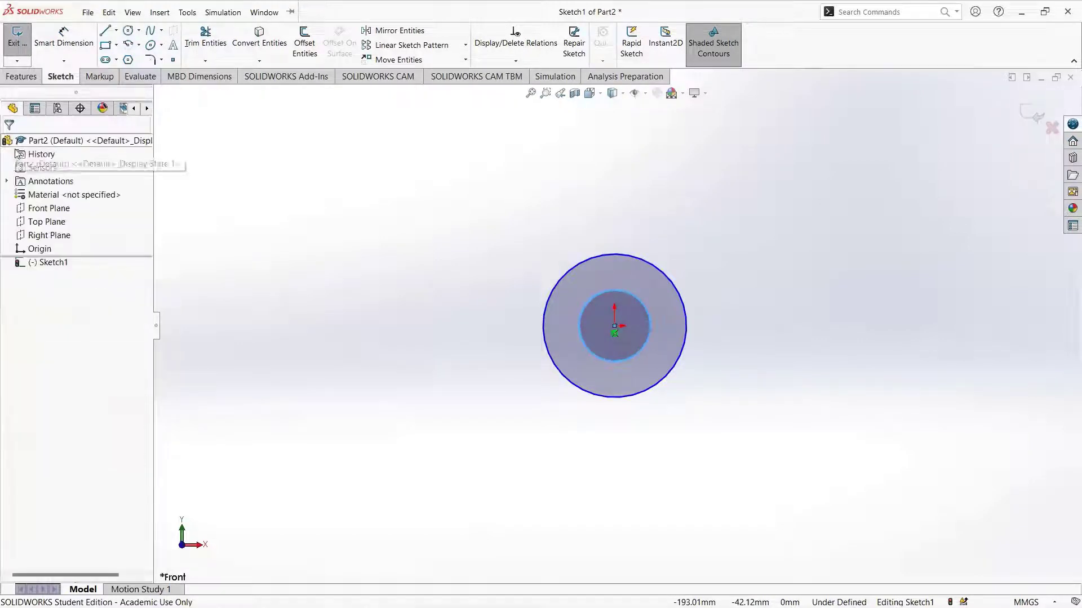
click(64, 40)
click(664, 273)
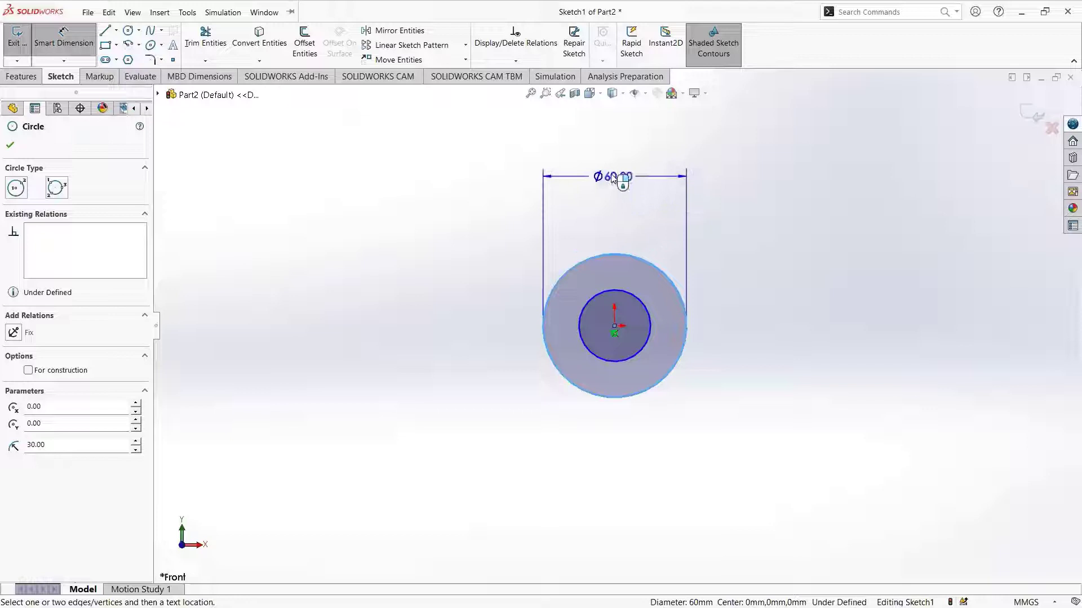
click(614, 170)
key(Return)
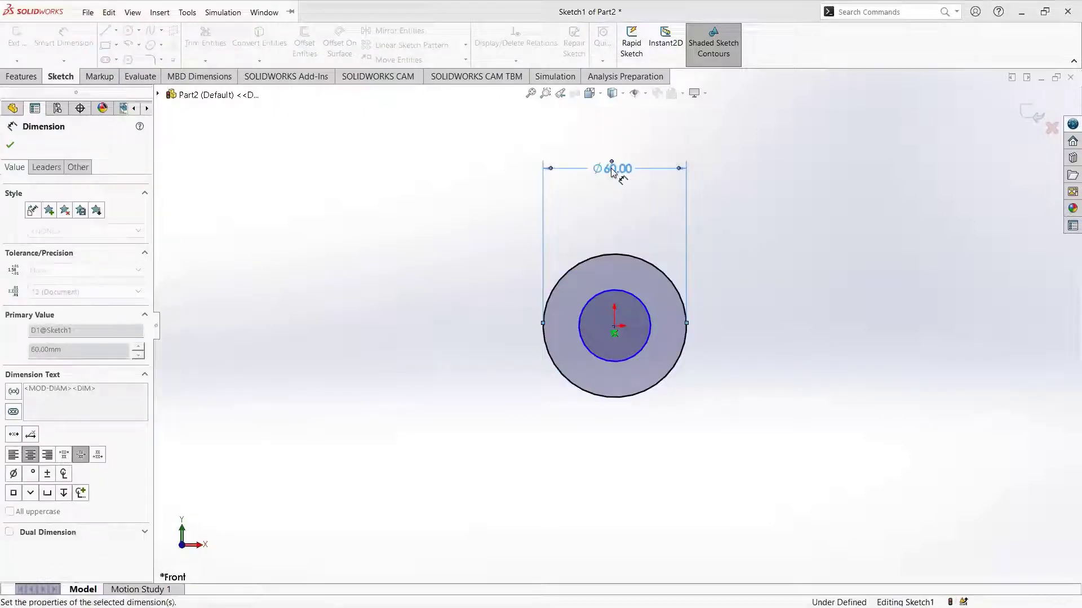
click(619, 291)
click(614, 215)
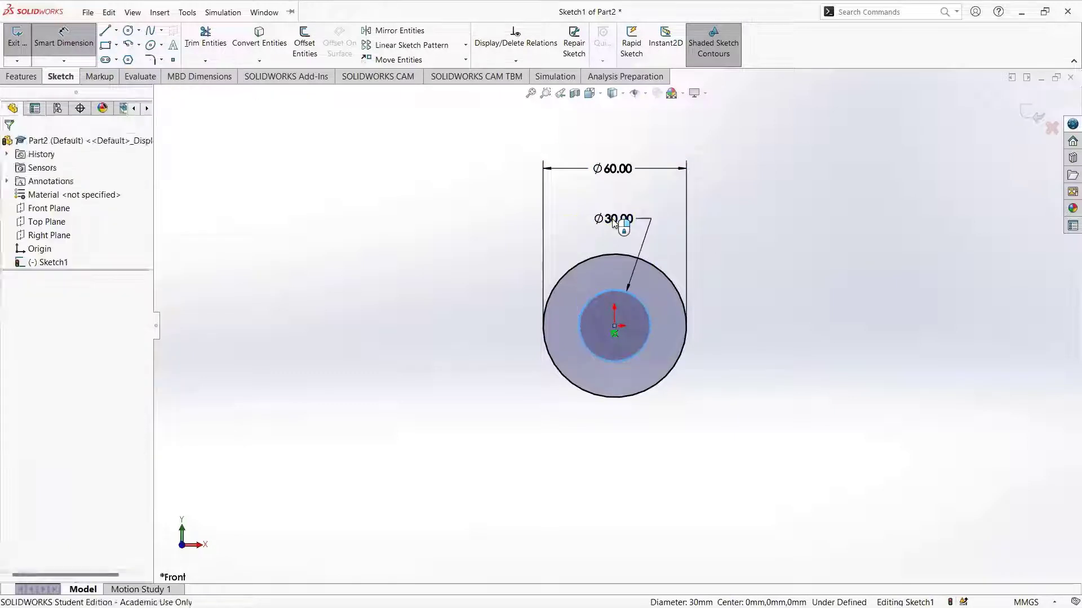
key(Return)
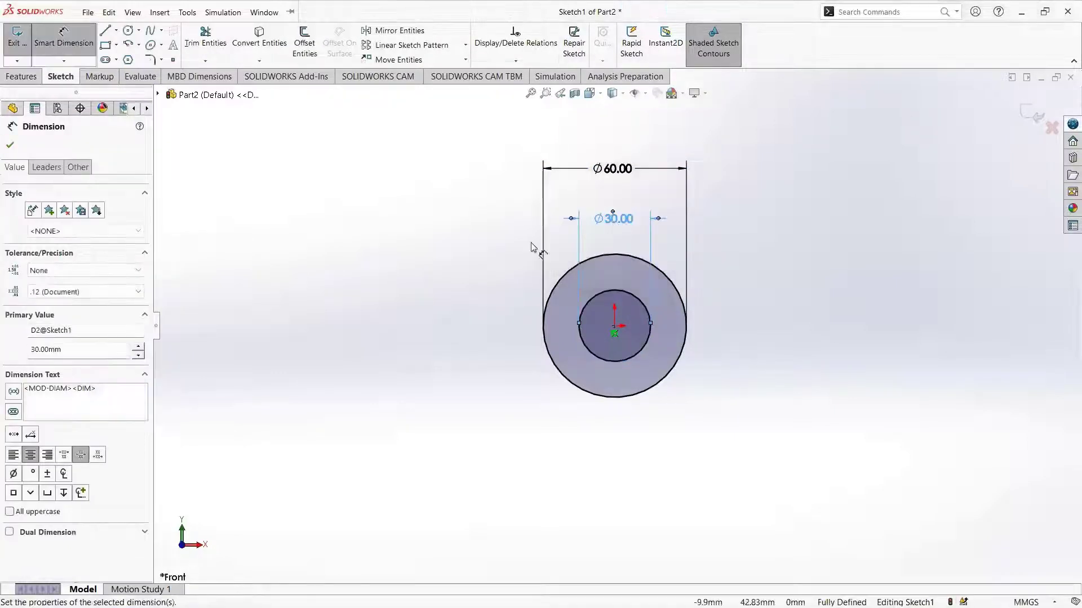
click(1029, 118)
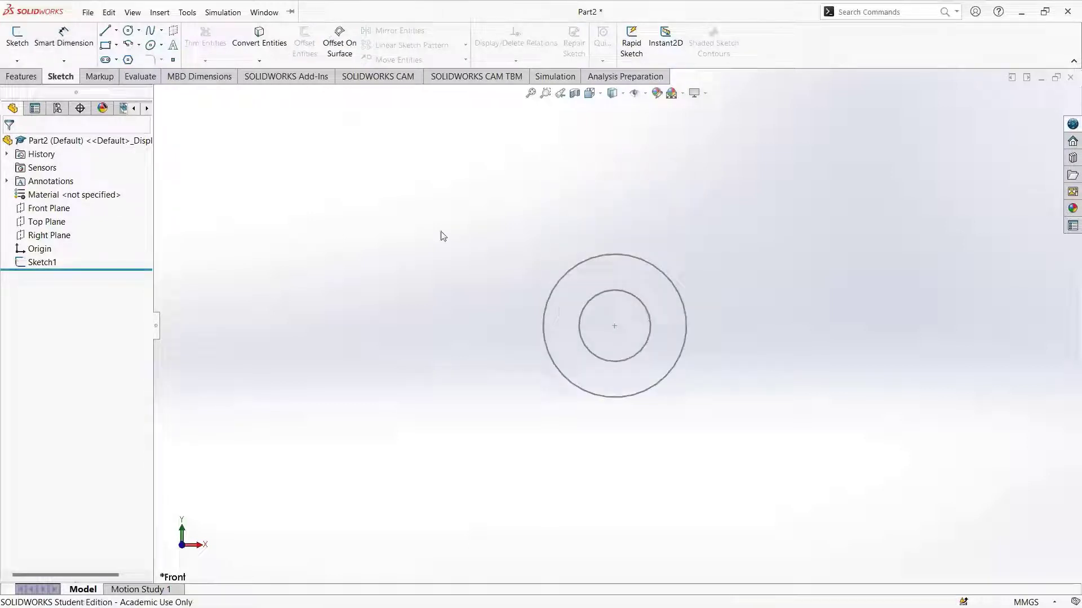
click(41, 262)
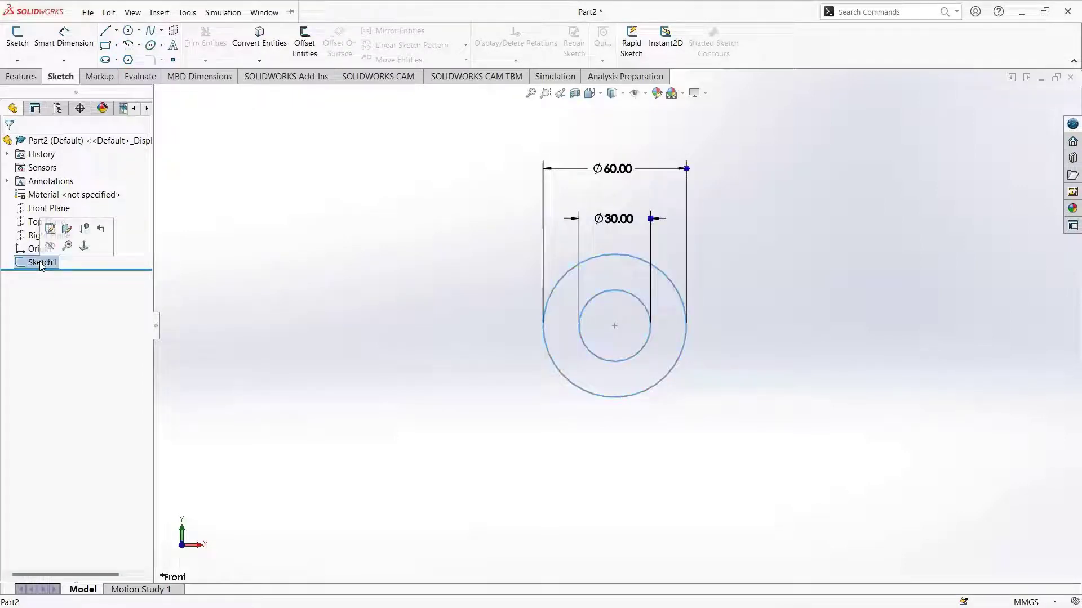
Step: Extrude the ring sketch Mid Plane to a 166 mm depth as Boss-Extrude1
click(20, 77)
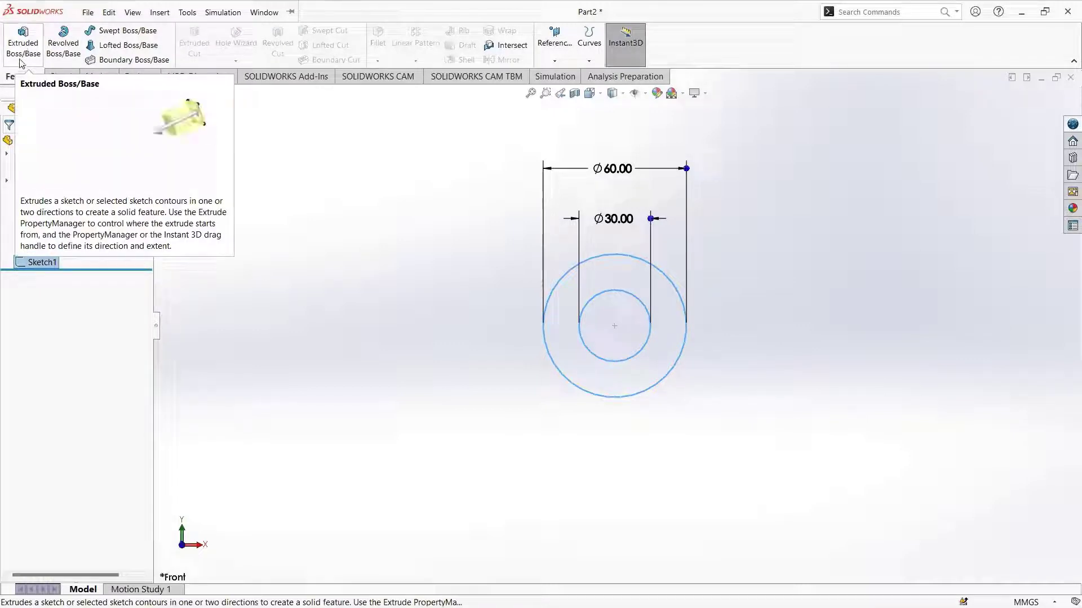
click(20, 63)
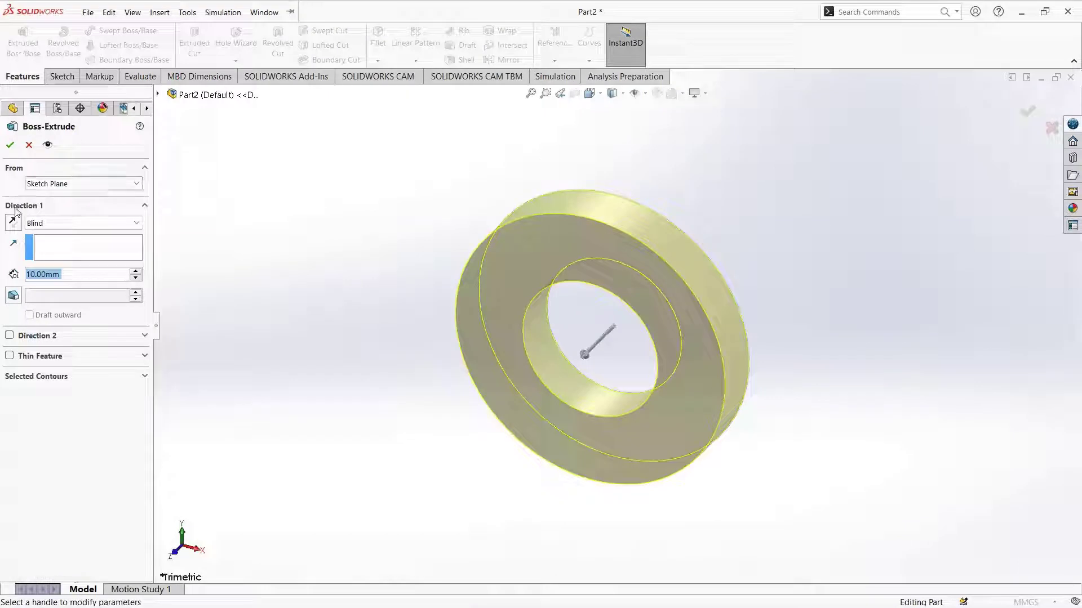
click(102, 223)
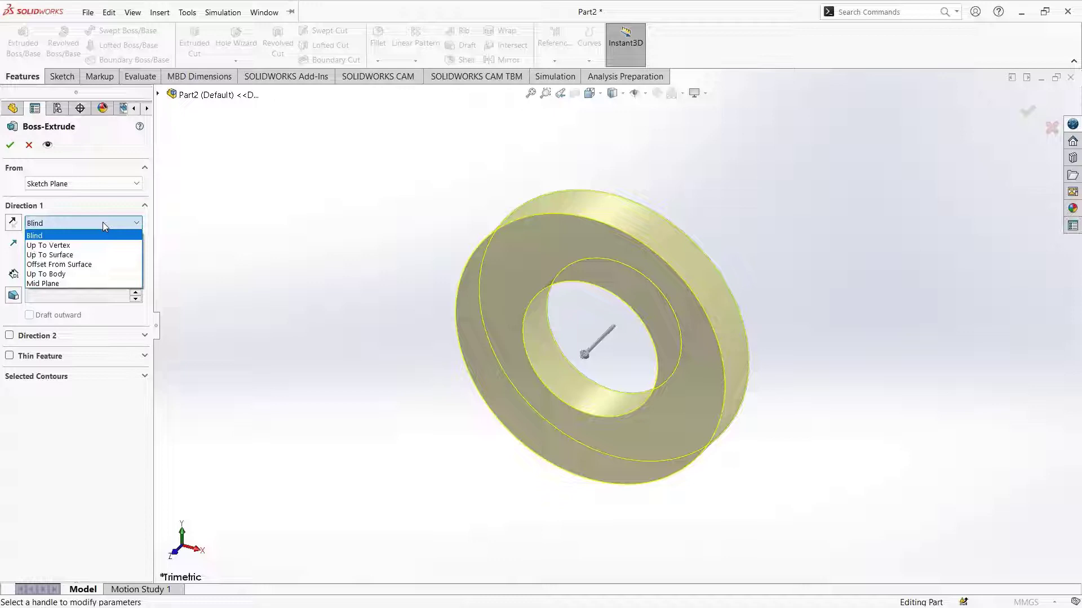
click(88, 284)
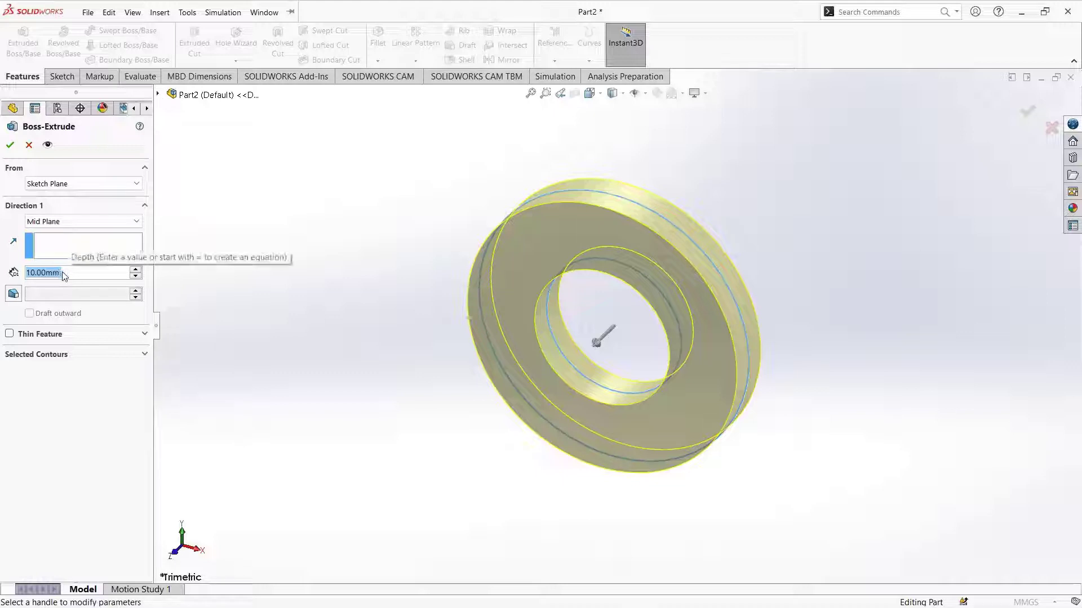
text(166)
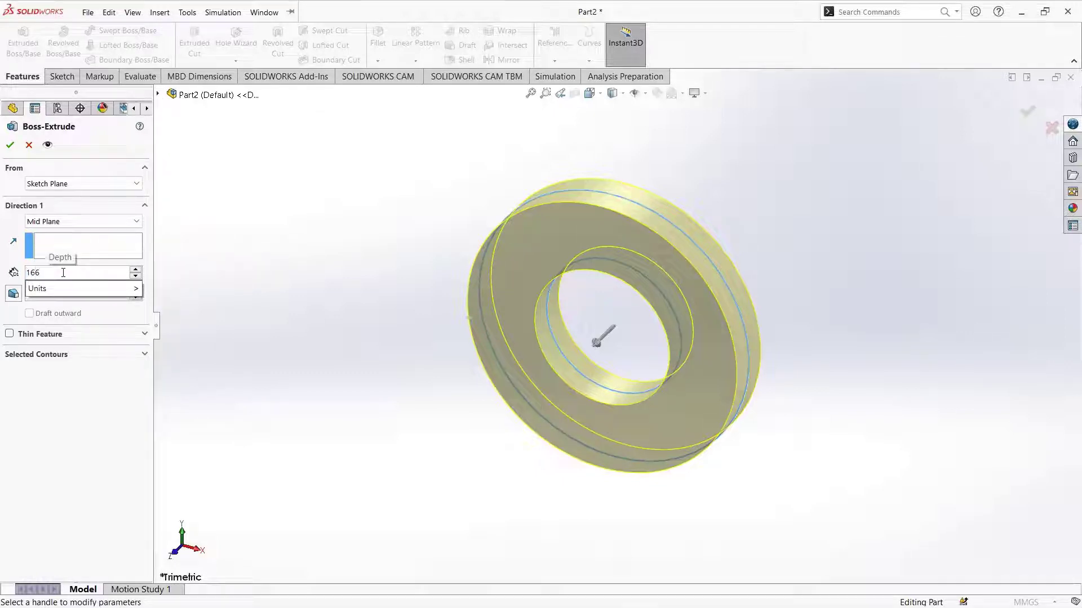
key(Return)
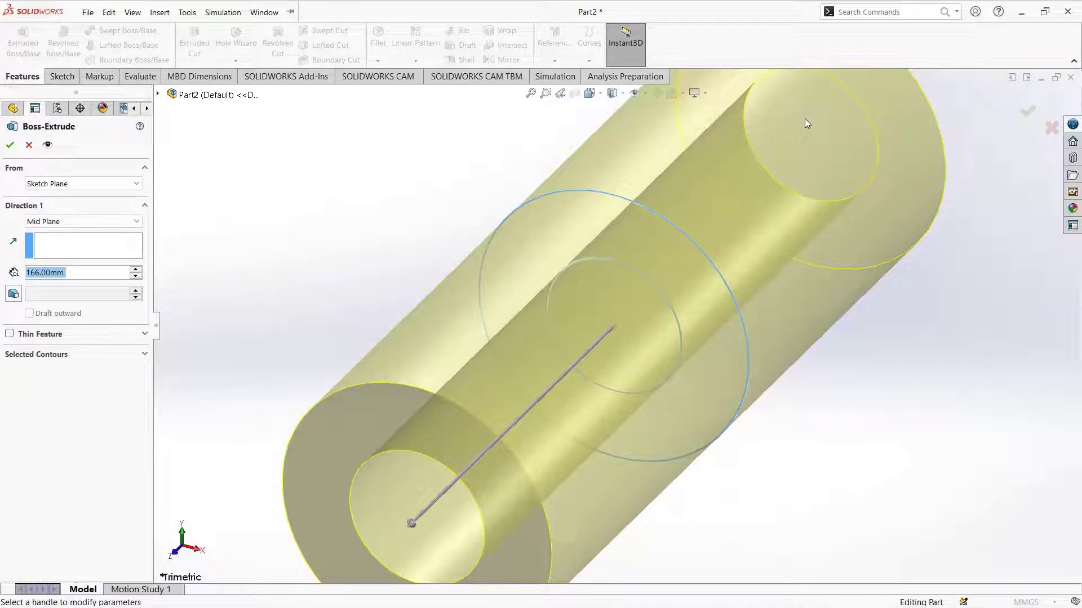
click(10, 146)
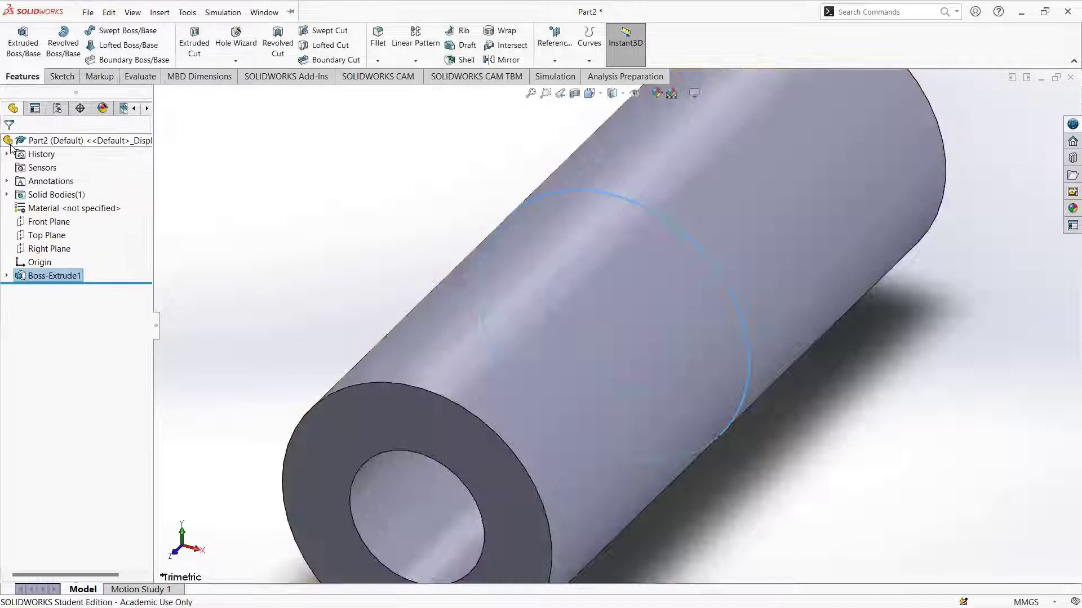
Step: Fit the tube in view and look normal to the Right Plane
click(530, 93)
click(847, 415)
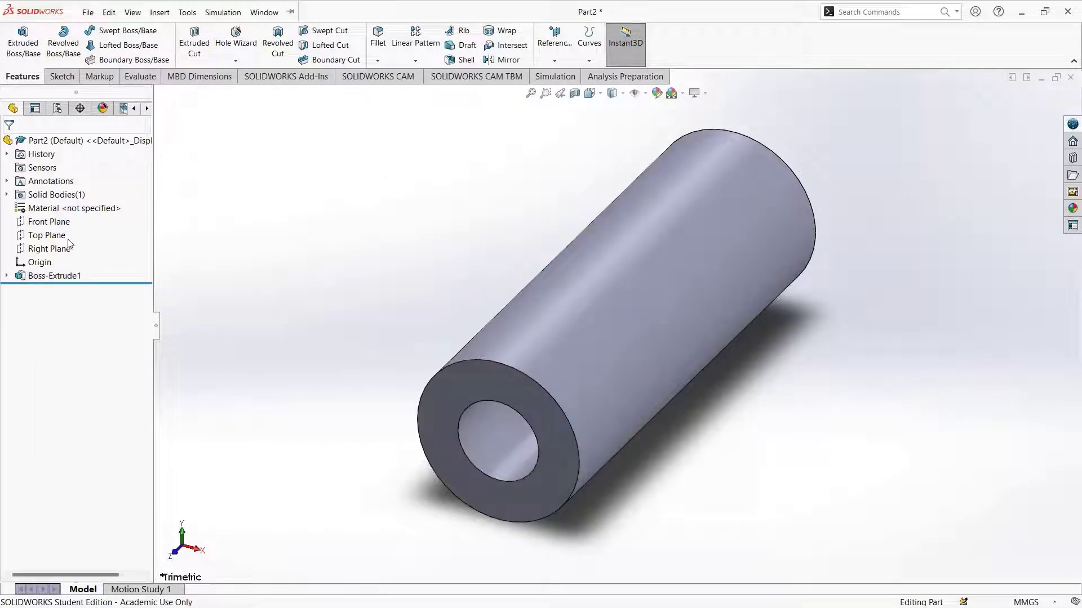
click(55, 252)
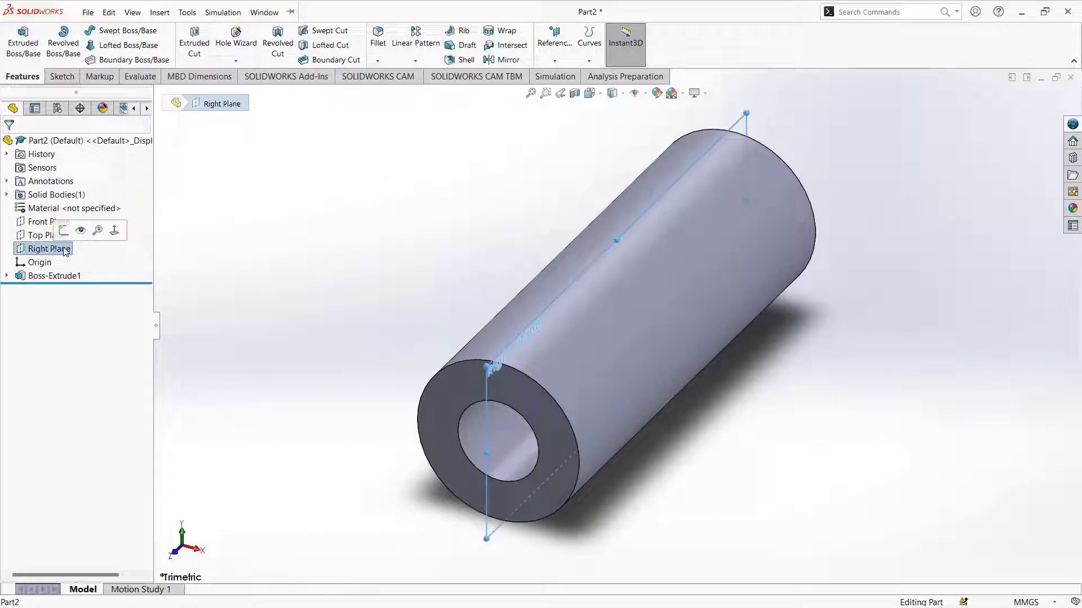
click(114, 232)
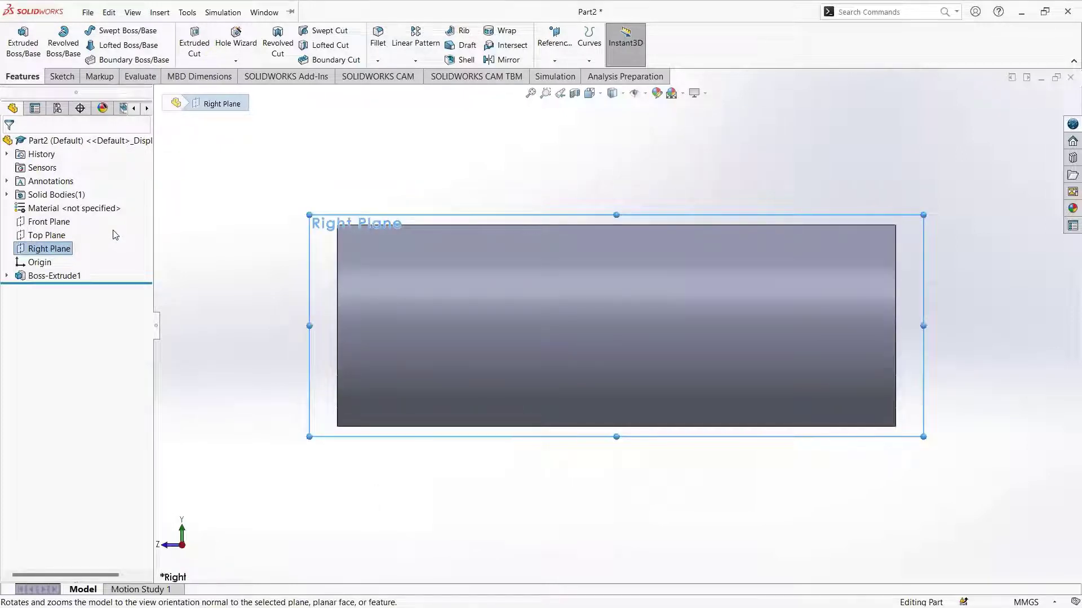
Step: Start a Right Plane sketch with a vertical line and a top line along the tube's top edge
click(64, 81)
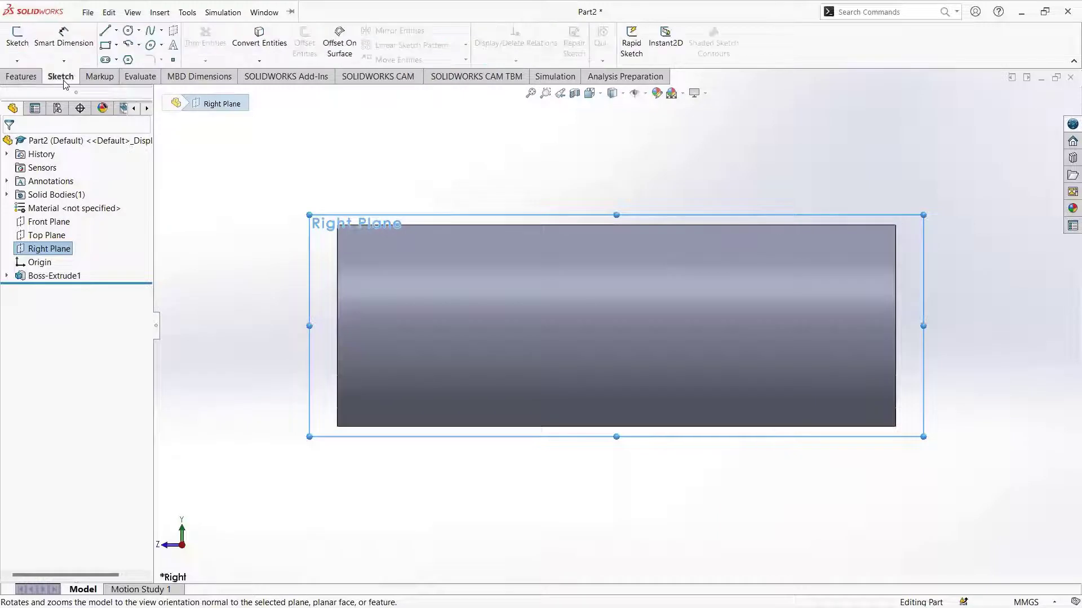
click(106, 32)
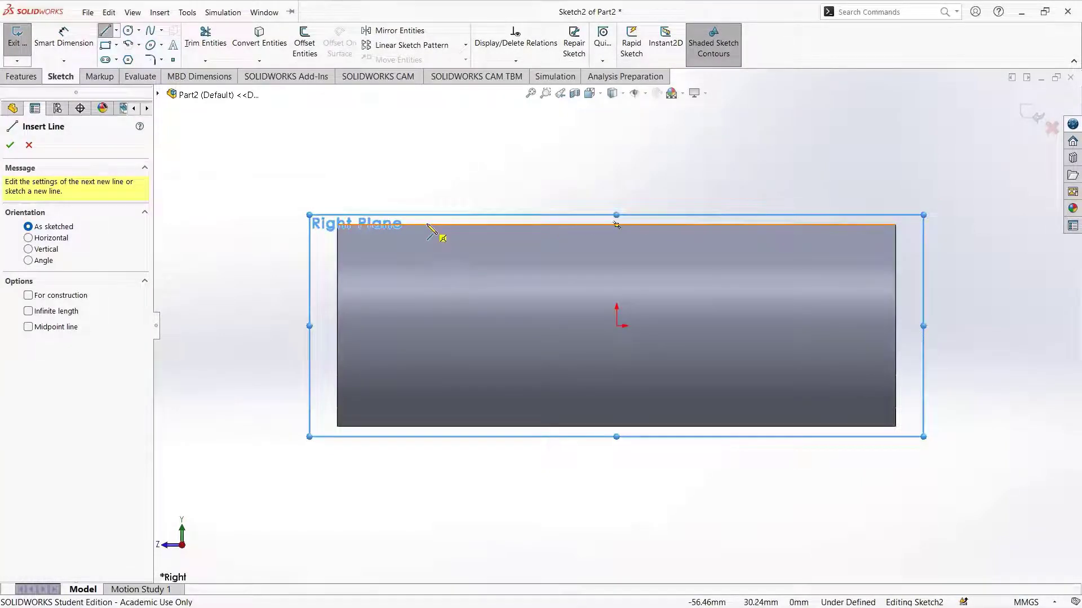
click(426, 225)
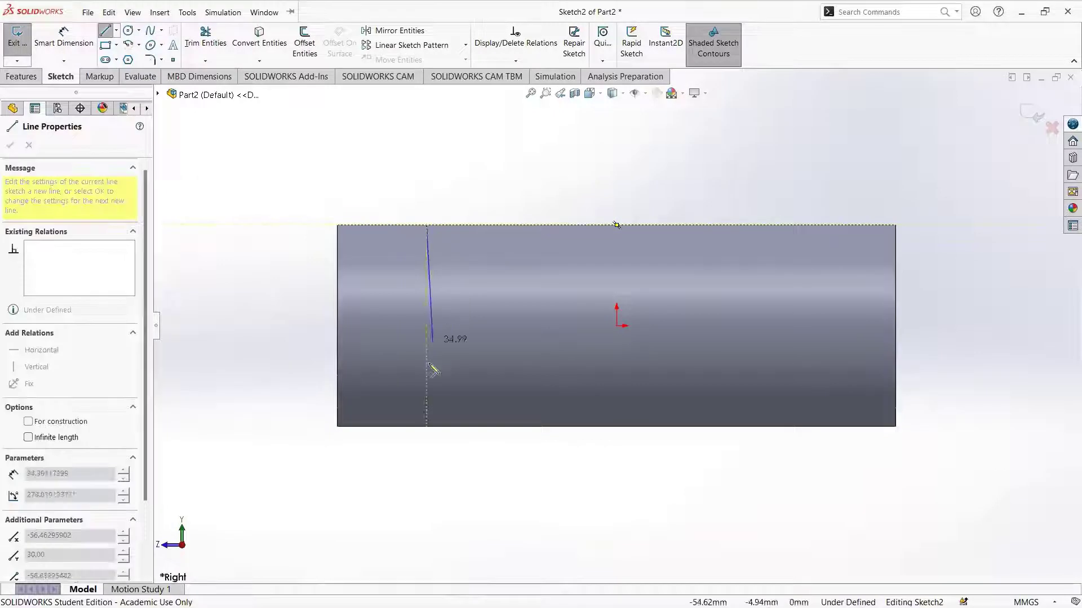
click(427, 427)
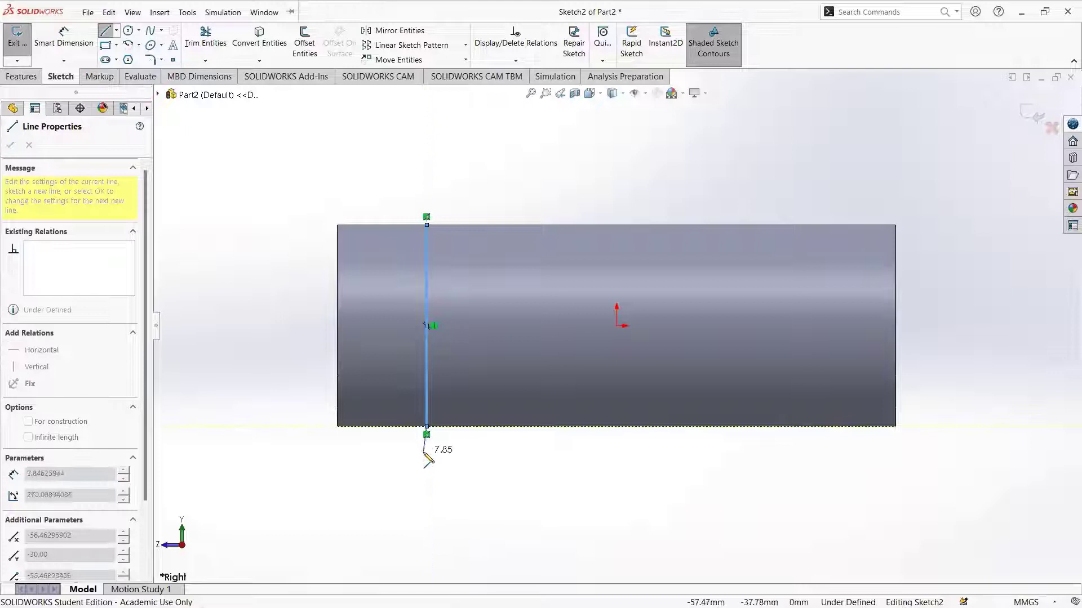
key(Escape)
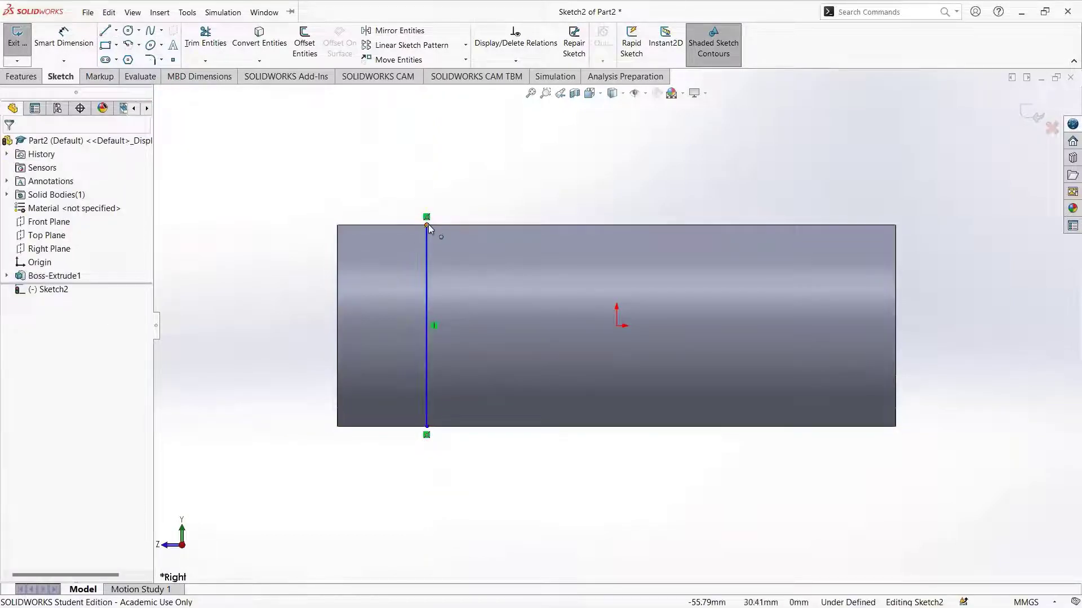
click(105, 31)
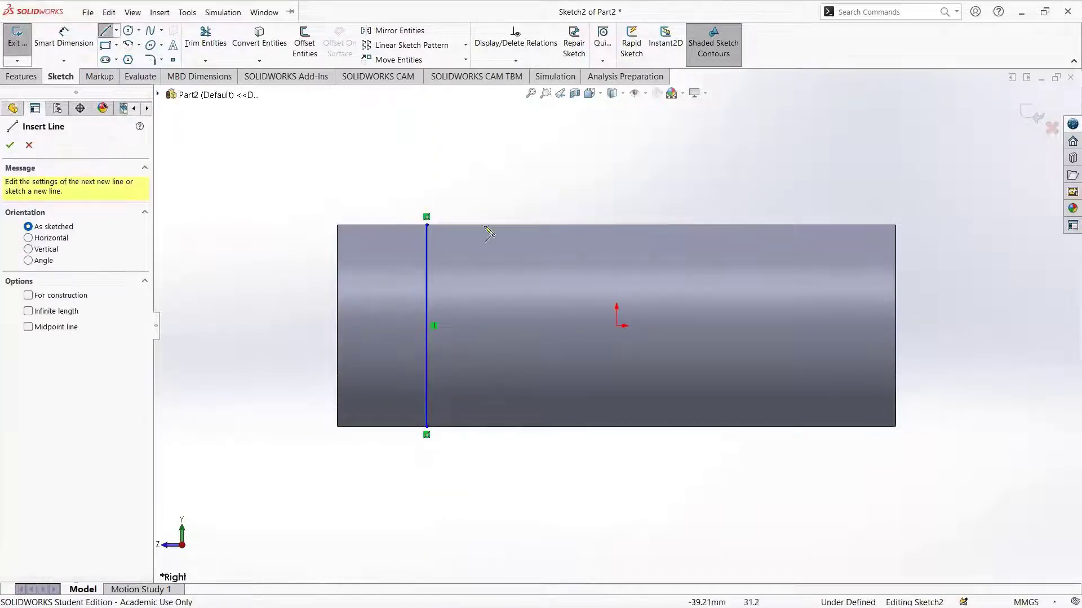
click(427, 225)
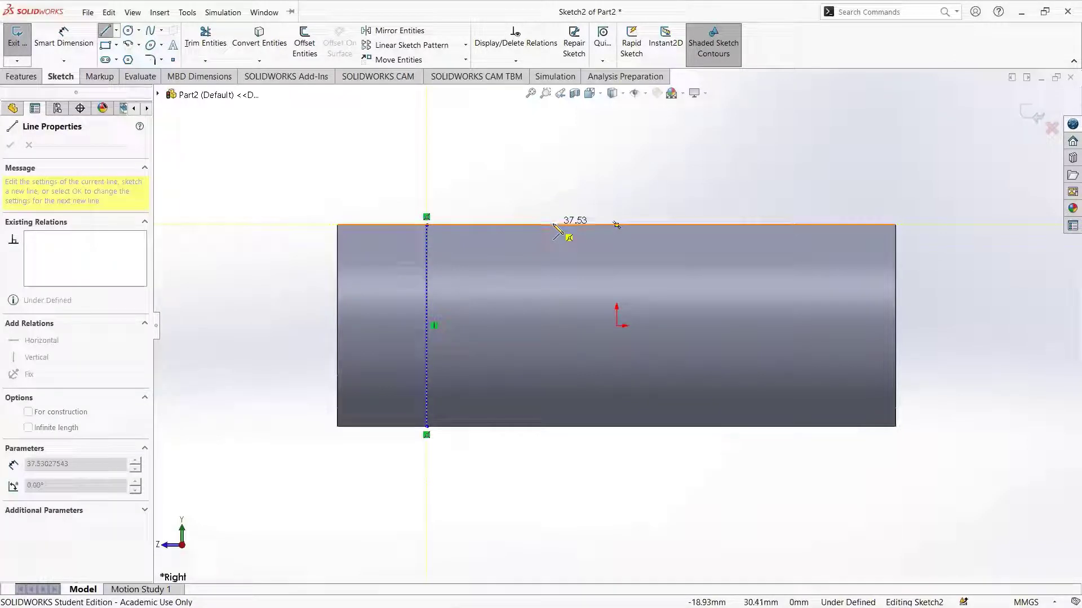
click(553, 225)
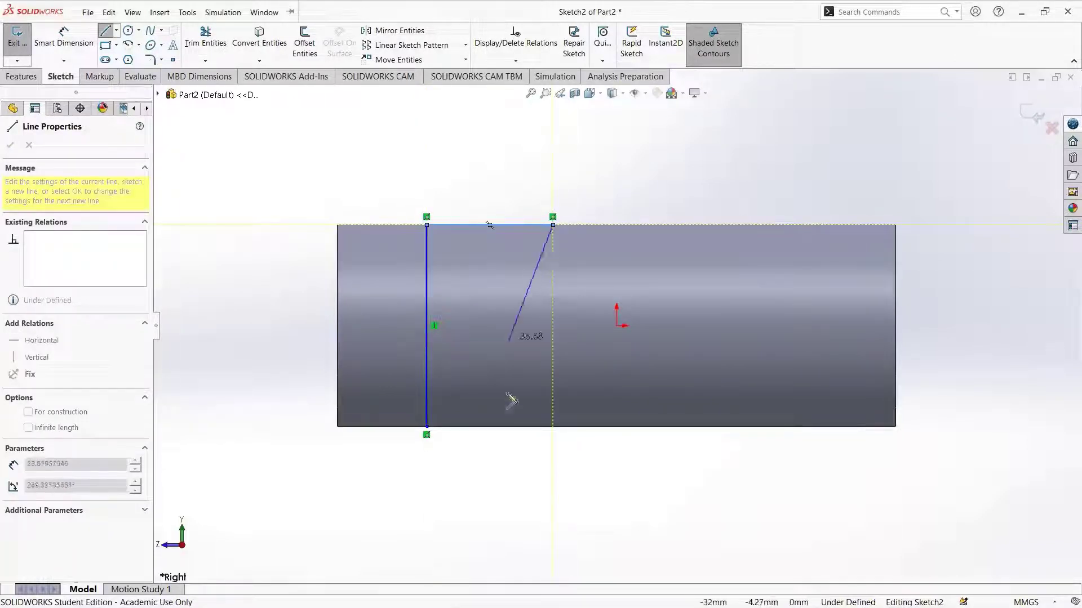
key(Escape)
key(Escape)
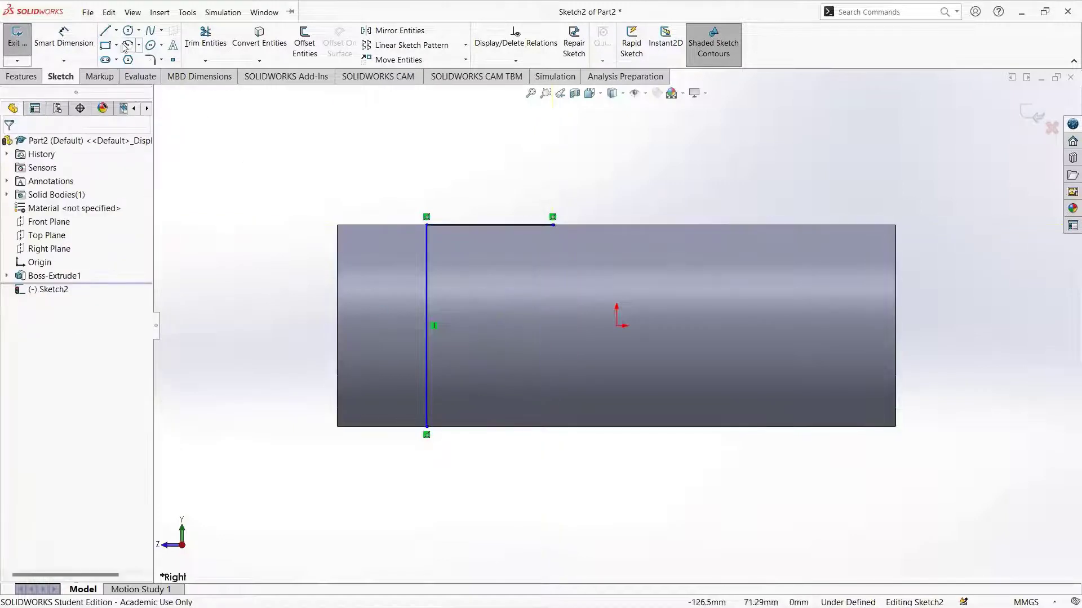
Step: Add a bottom line and a slanted right line to close the four-sided outline
click(426, 428)
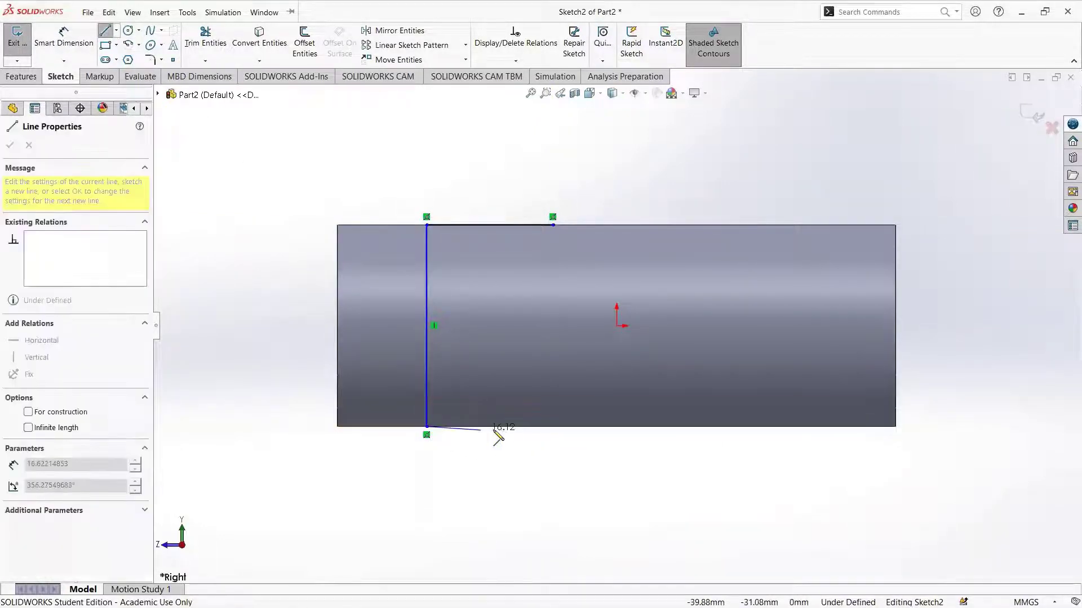
click(543, 427)
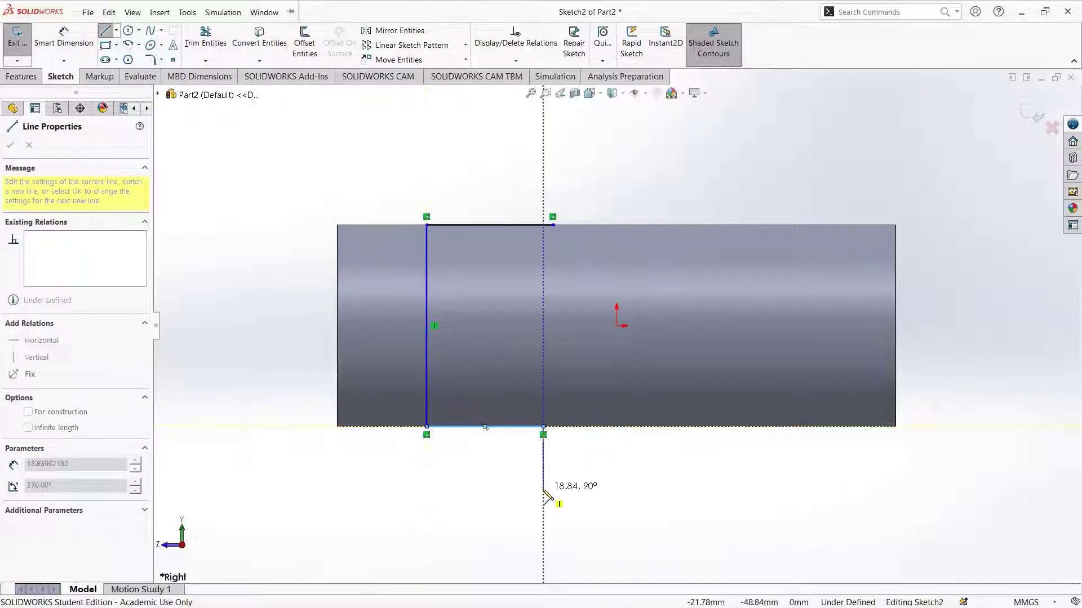
key(Escape)
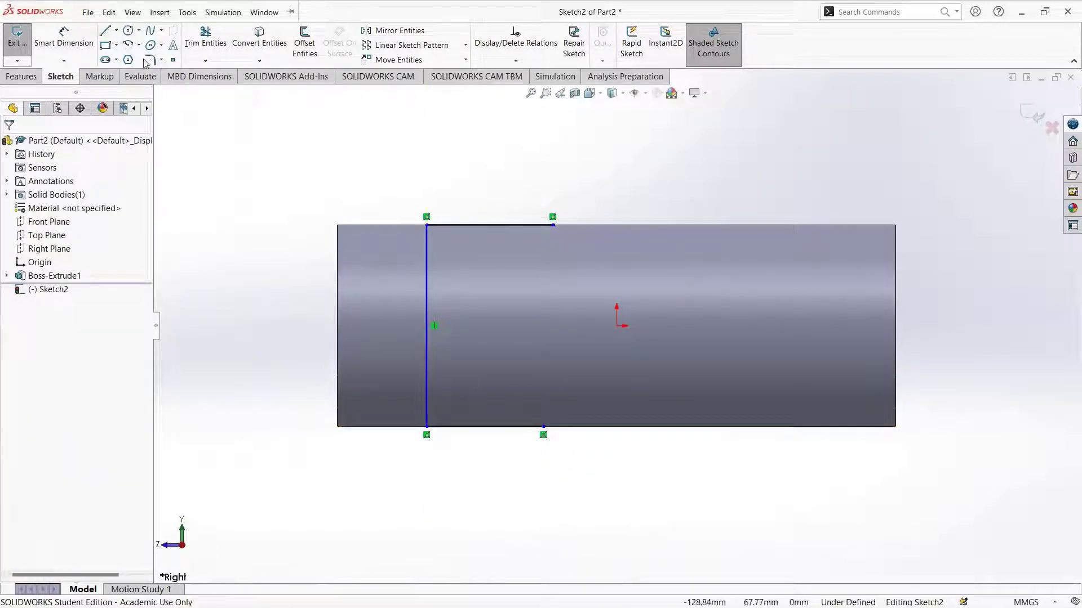
click(105, 30)
click(553, 225)
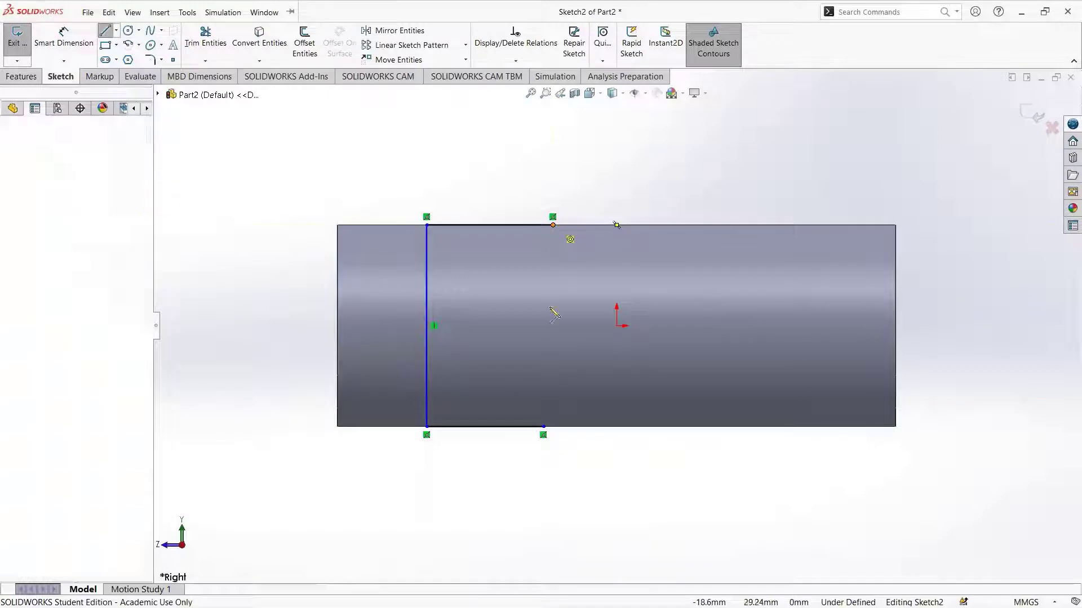
click(543, 426)
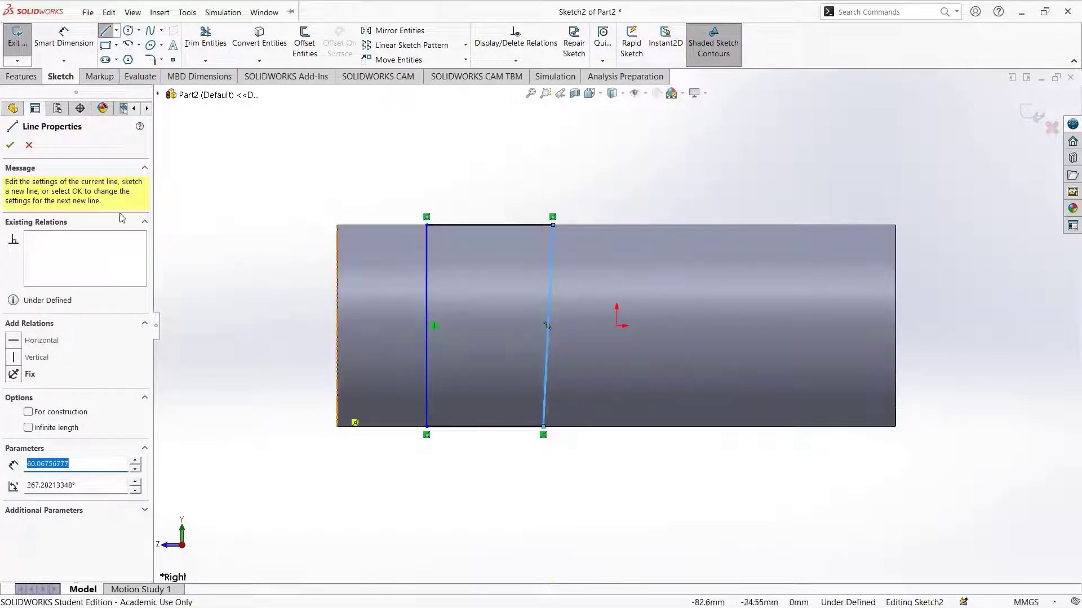
key(Escape)
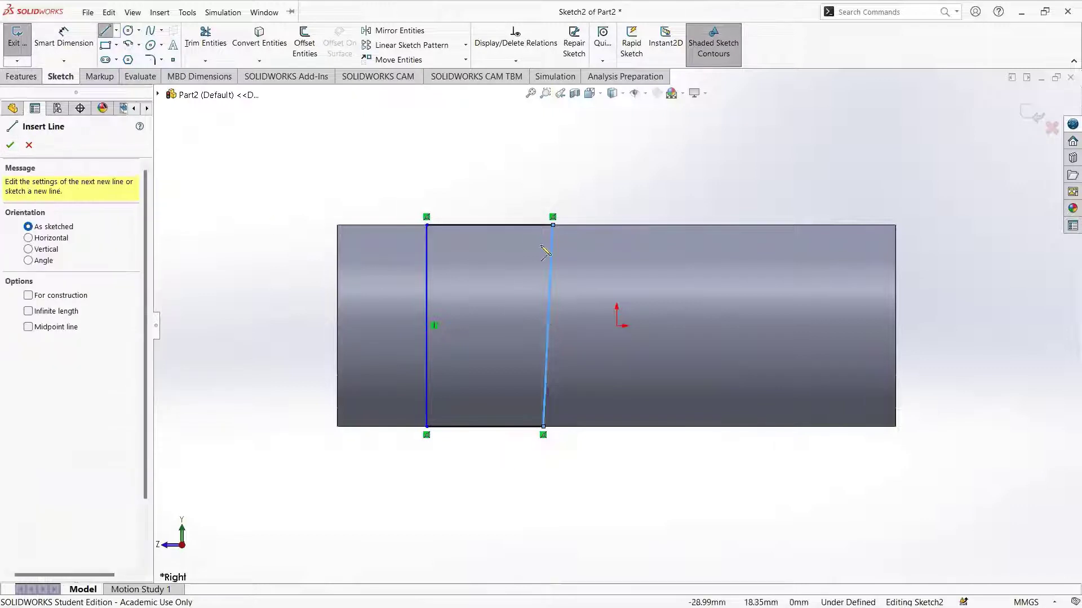
click(62, 49)
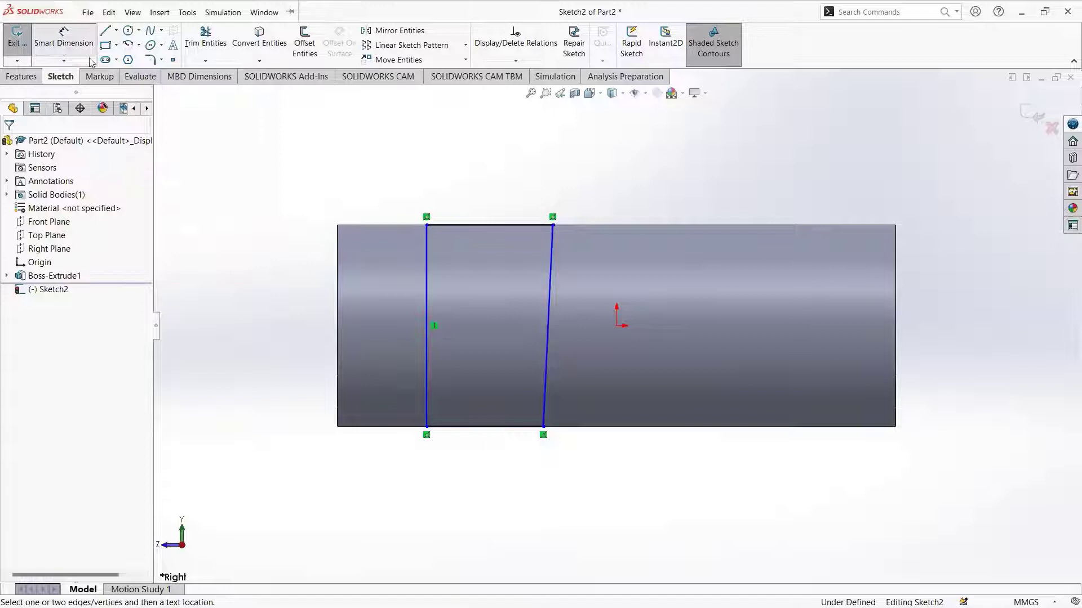
Step: Dimension the outline's top line to 37 mm
click(490, 226)
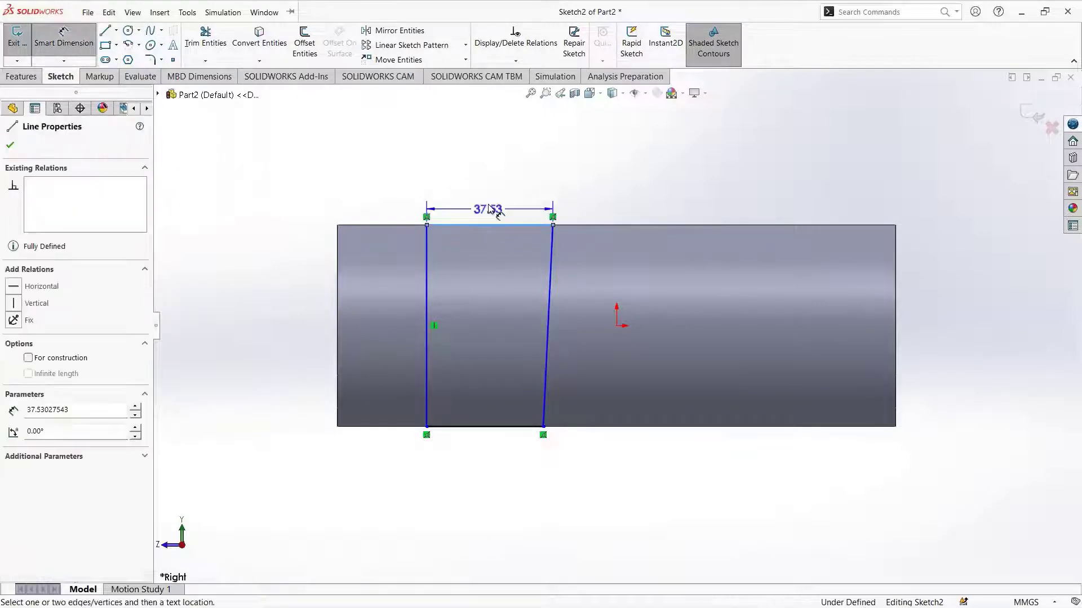
click(493, 189)
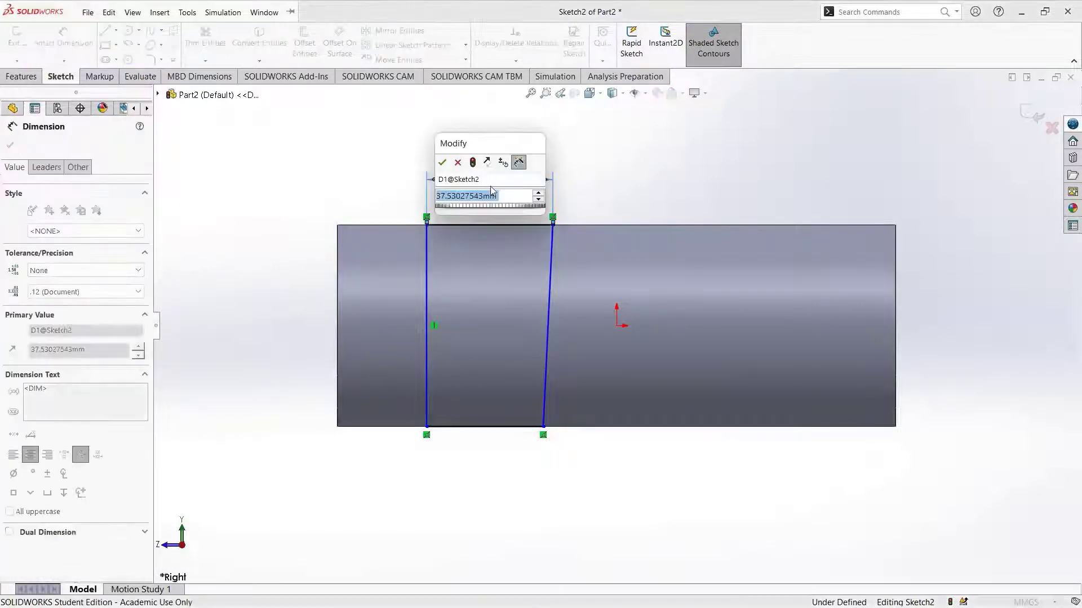
text(37)
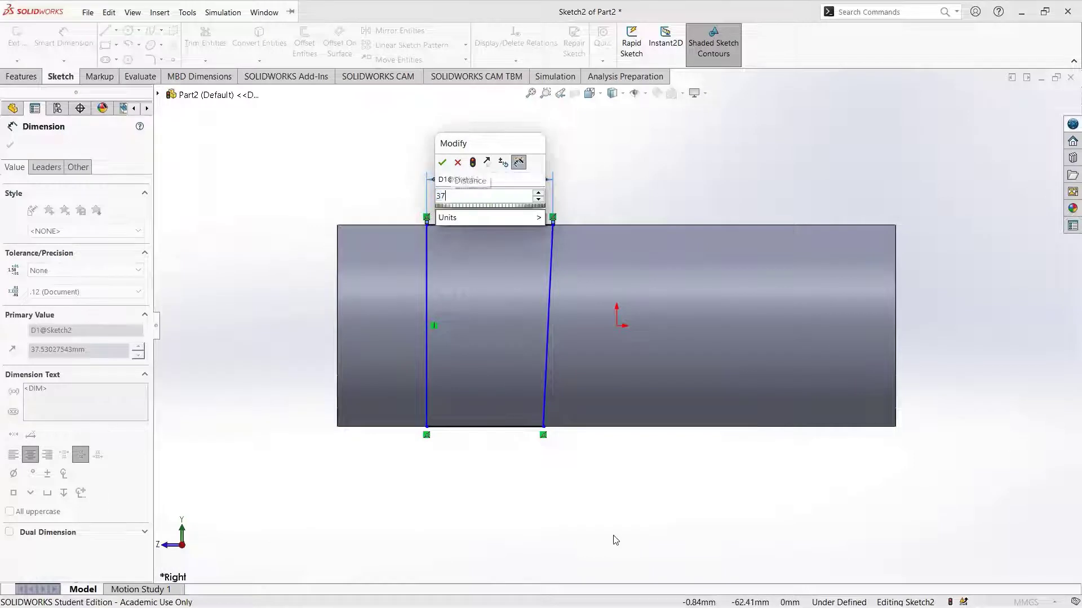
key(Return)
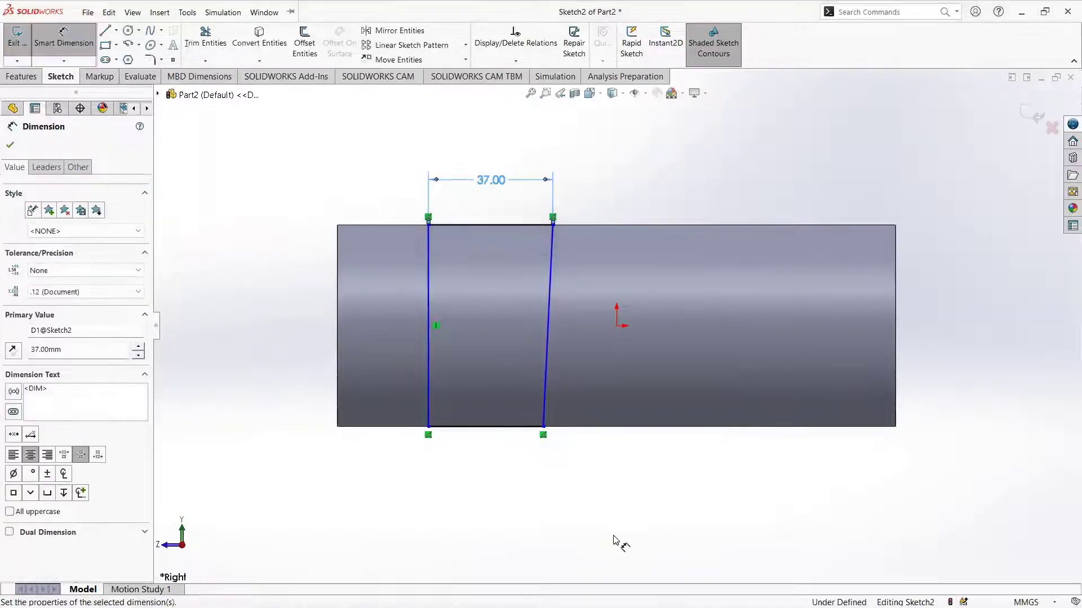
Step: Dimension the outline's bottom line to 35 mm
click(470, 431)
click(485, 470)
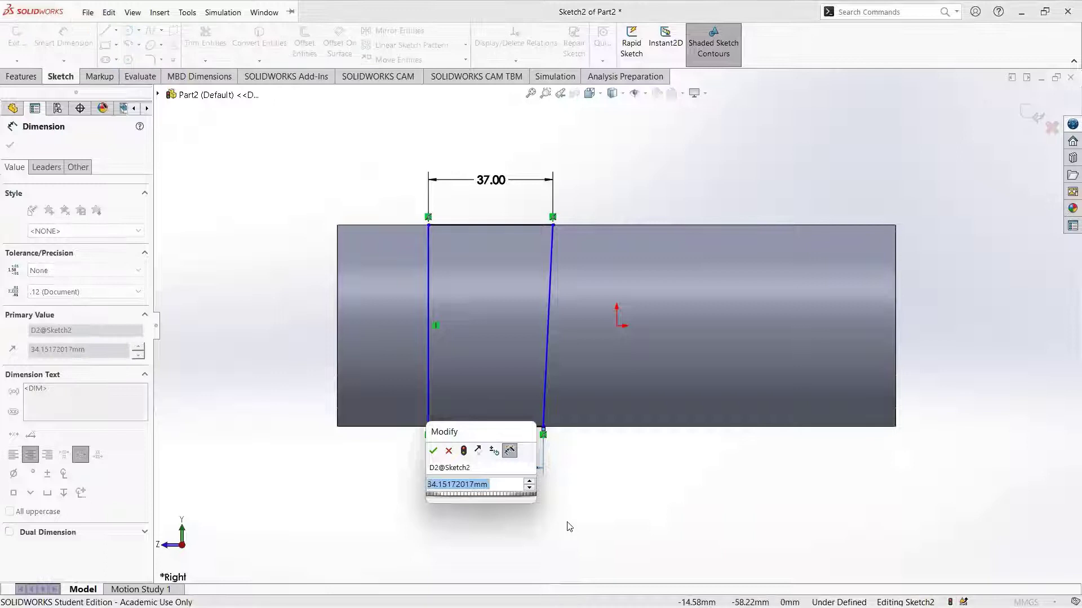
text(35)
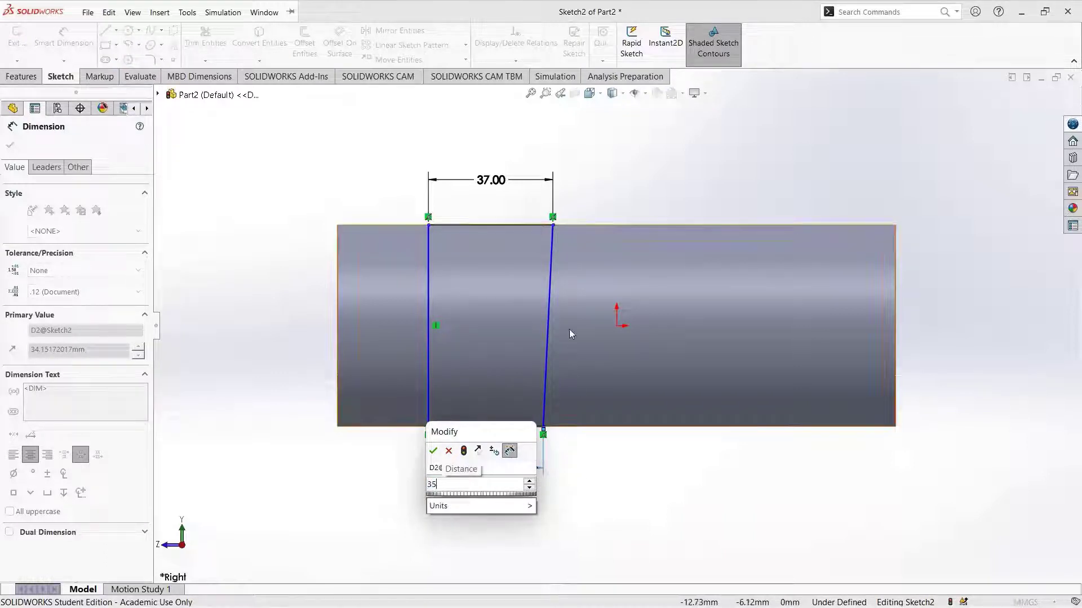
click(482, 504)
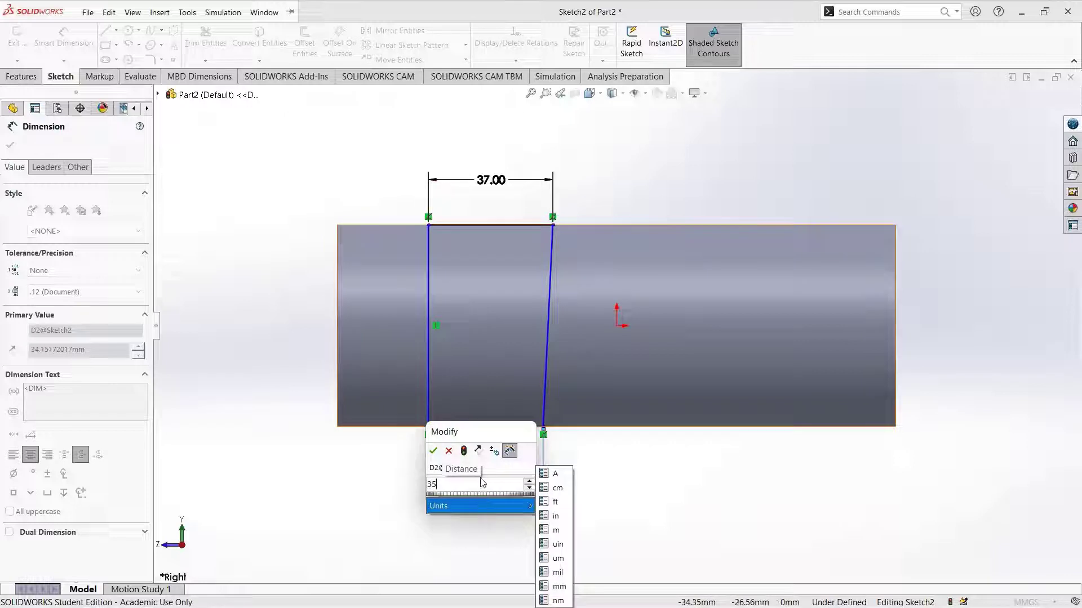
key(Down)
key(Down)
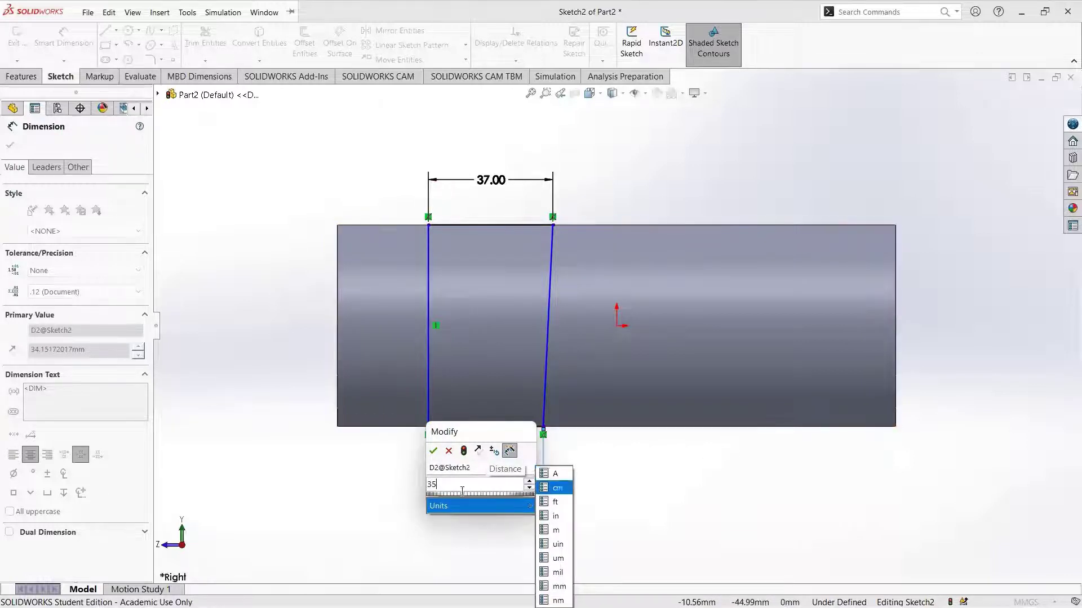
key(Escape)
key(Return)
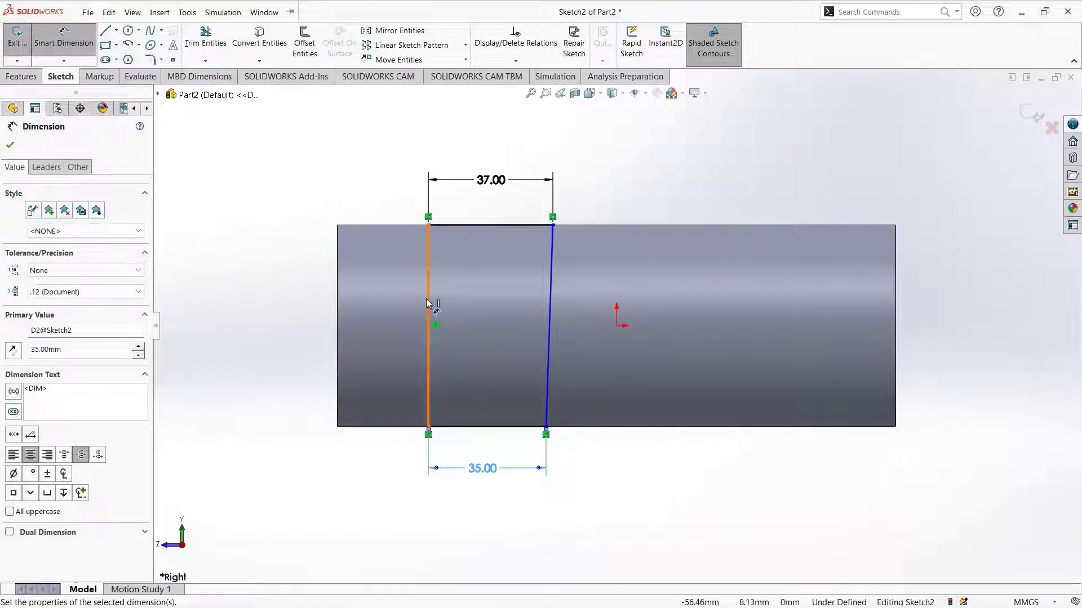
Step: Locate the outline's left line 25 mm from the tube's left end, dropping a redundant 60 mm dimension
click(428, 304)
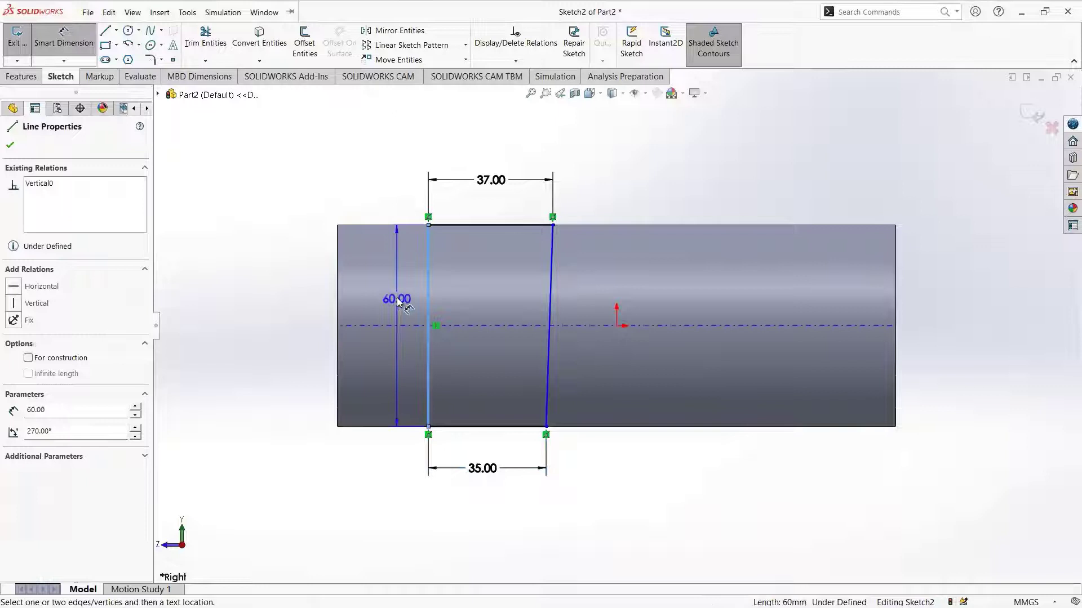
click(397, 301)
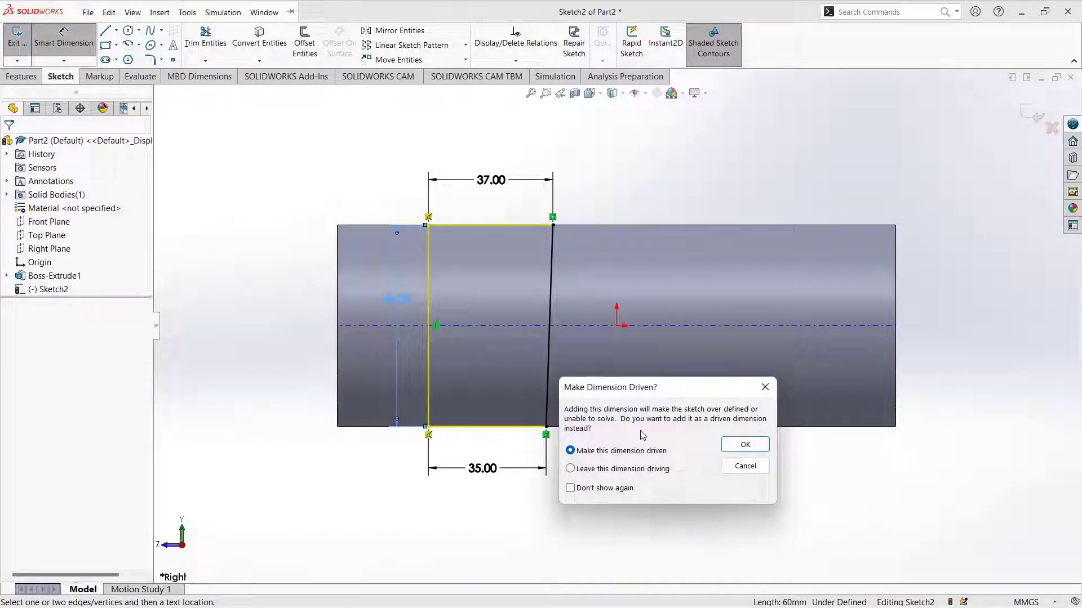
click(741, 469)
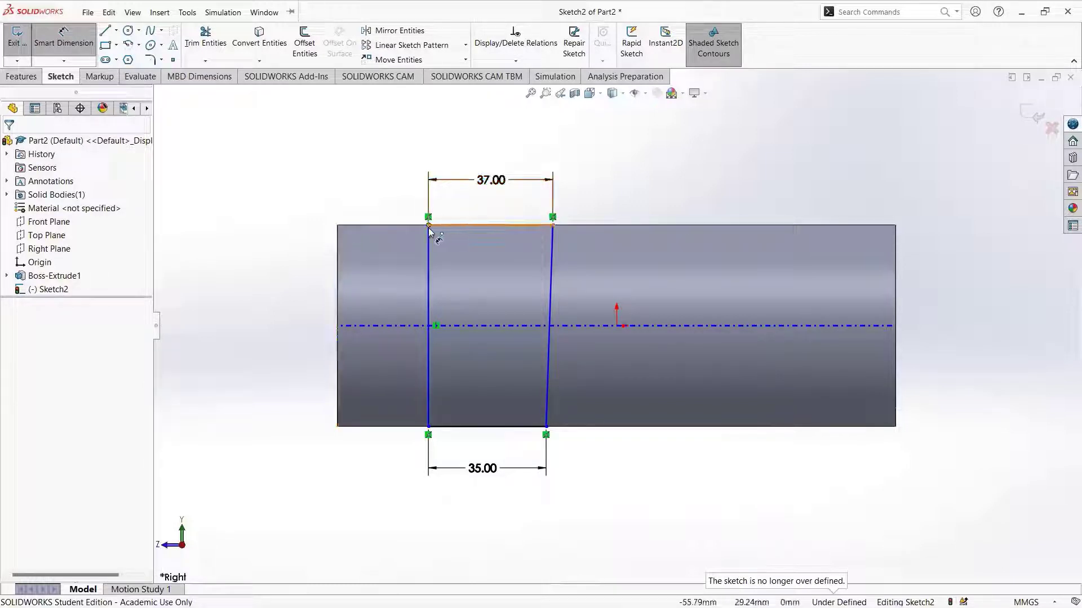
click(336, 226)
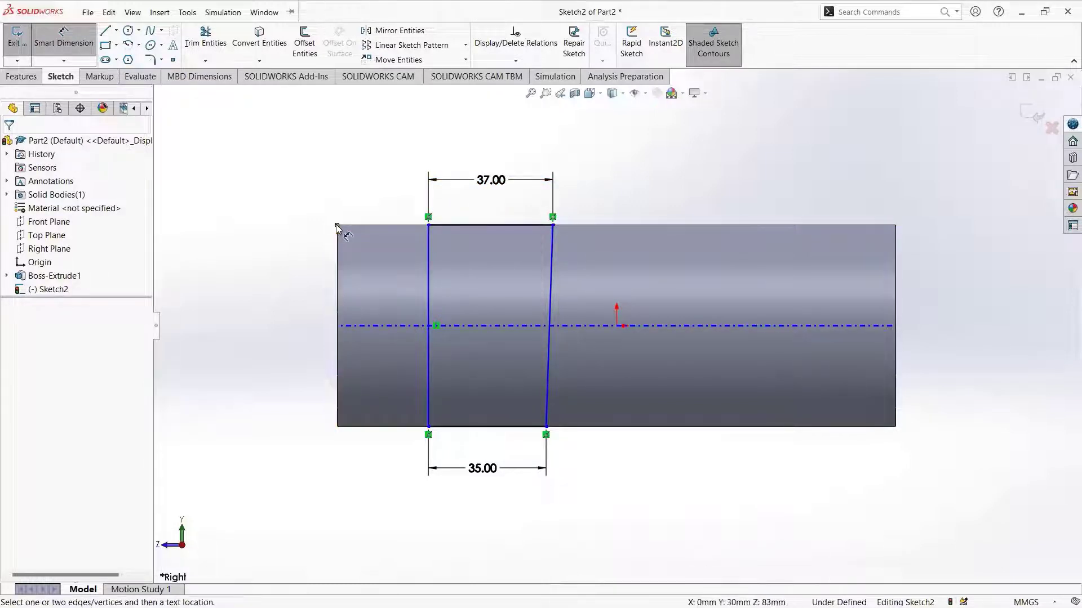
click(428, 226)
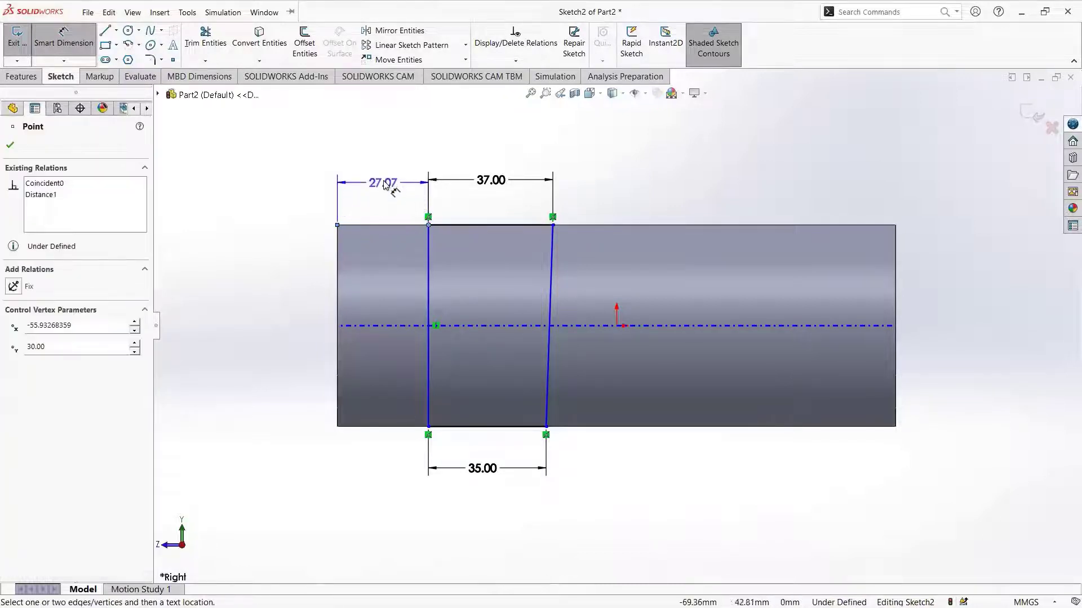
click(383, 186)
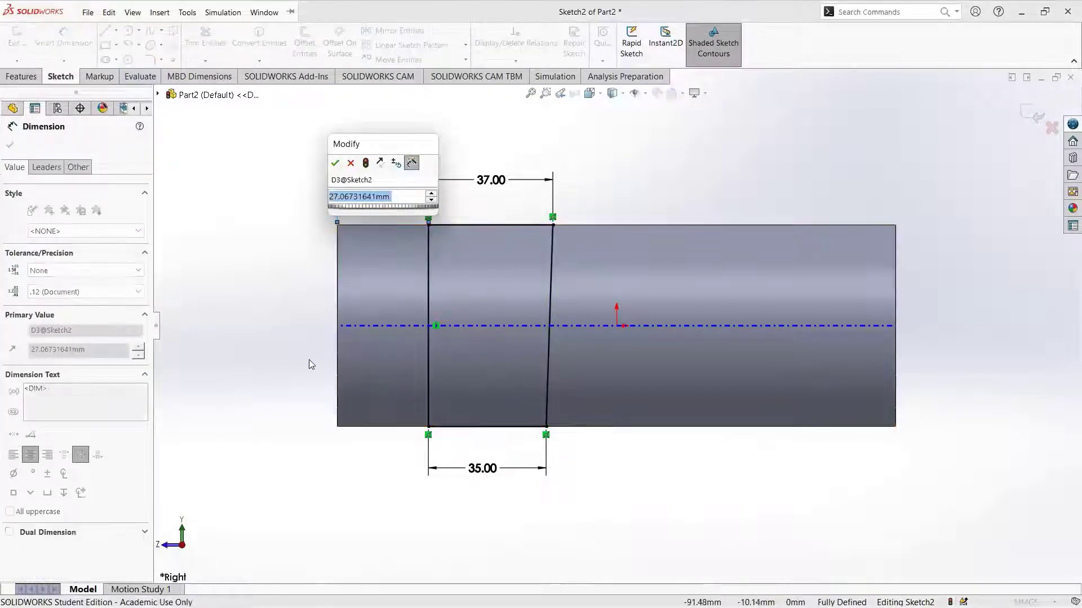
text(25)
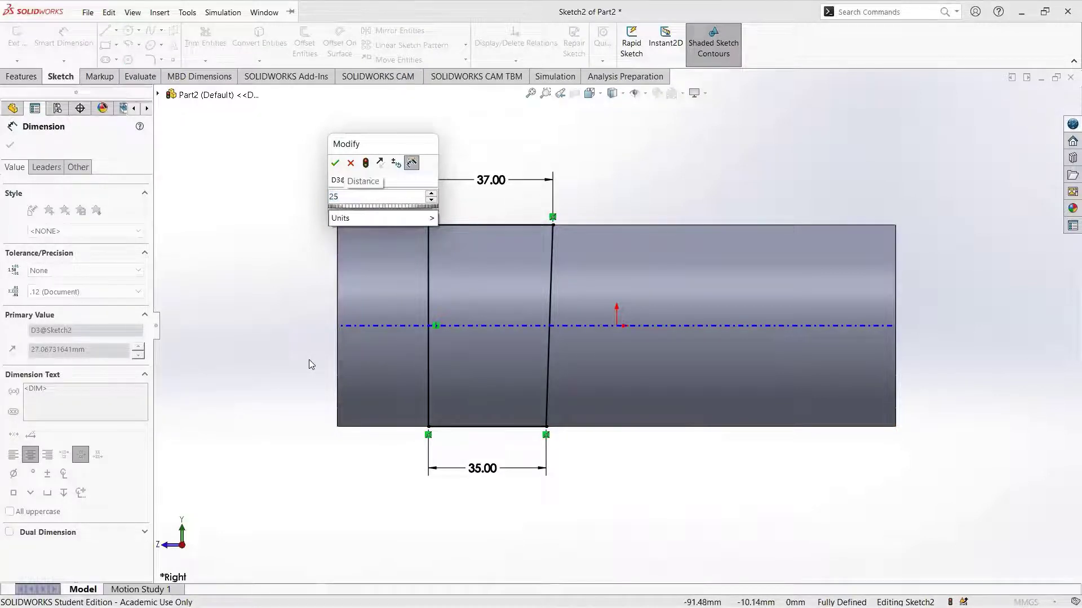
key(Return)
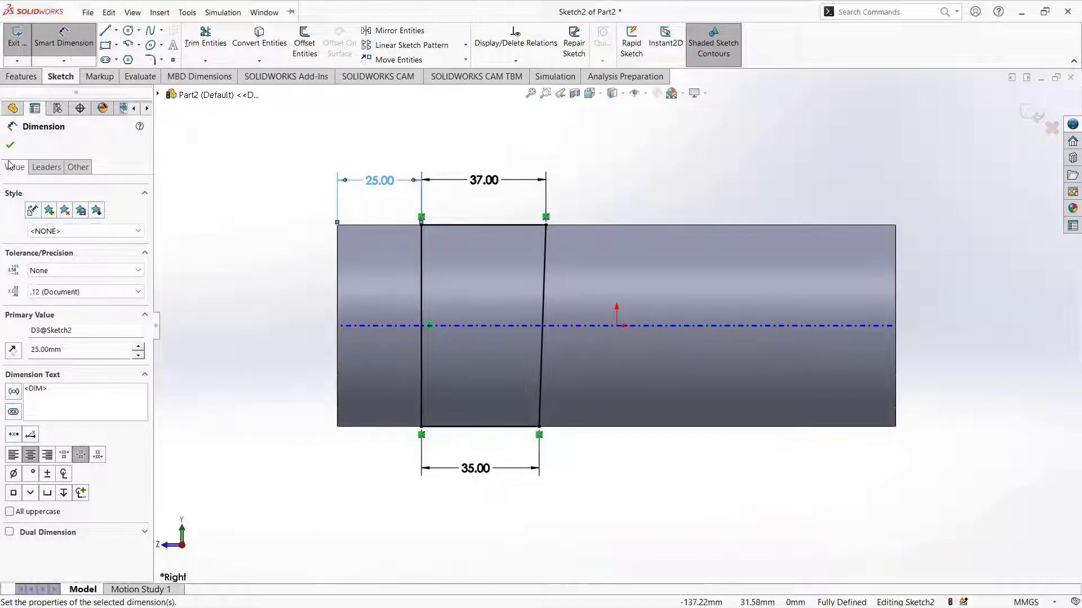
key(Escape)
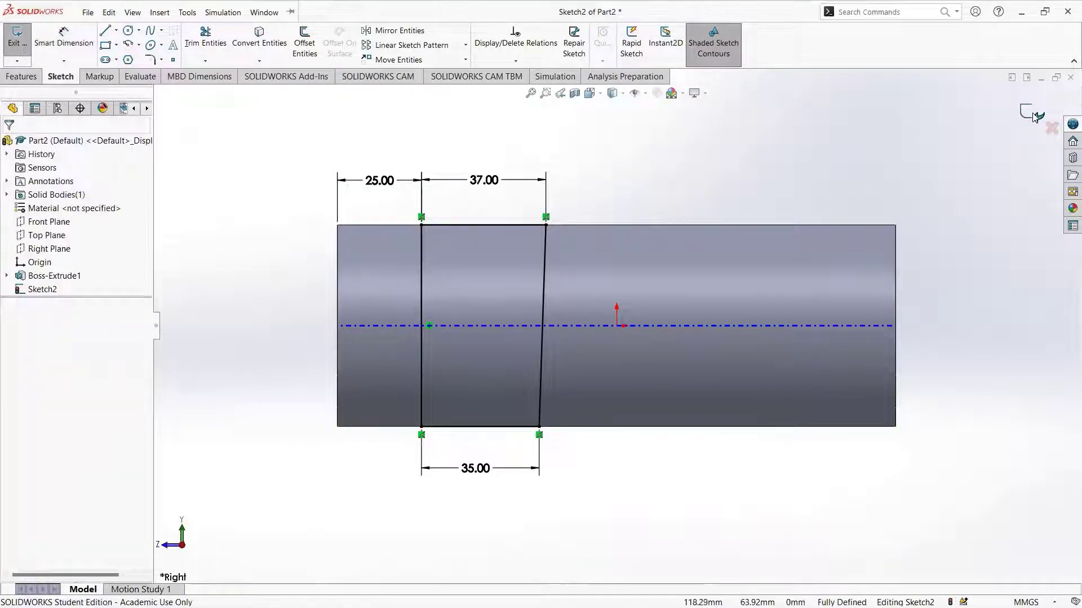
Step: Exit Sketch2, orbit the tube into a 3-D view, and show the Features tools
click(1034, 115)
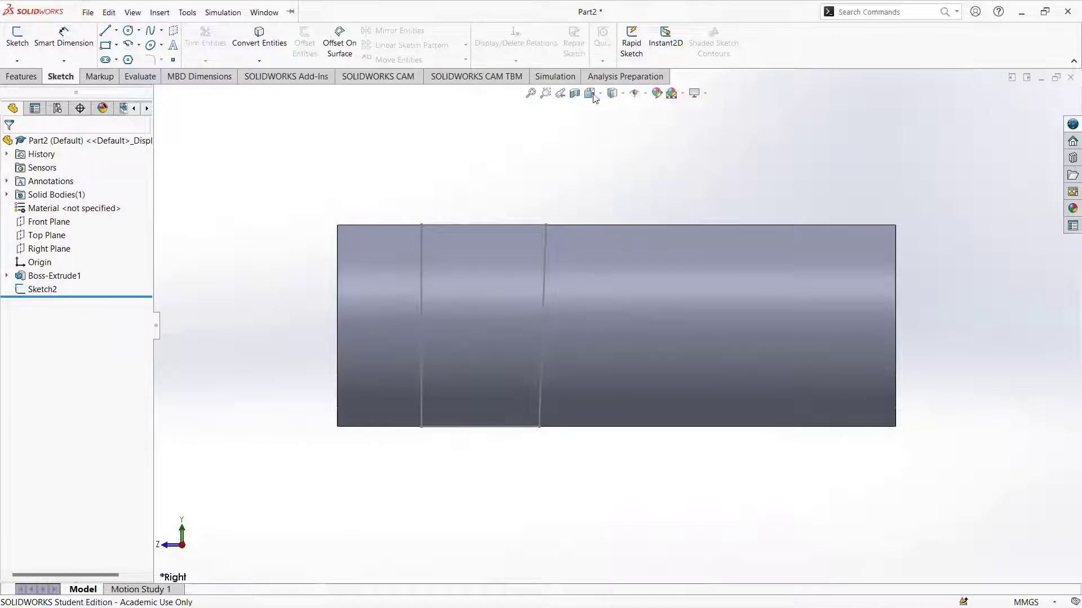
mouse_move(478, 151)
middle_down()
mouse_move(492, 190)
mouse_move(553, 225)
mouse_move(524, 312)
mouse_move(493, 265)
mouse_move(538, 234)
middle_up()
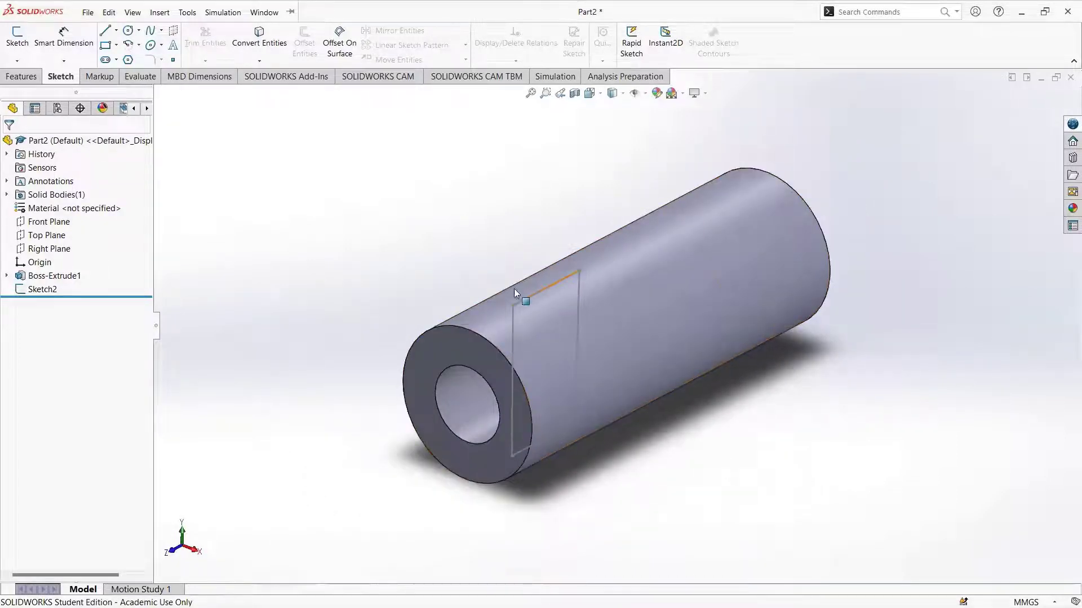
click(21, 76)
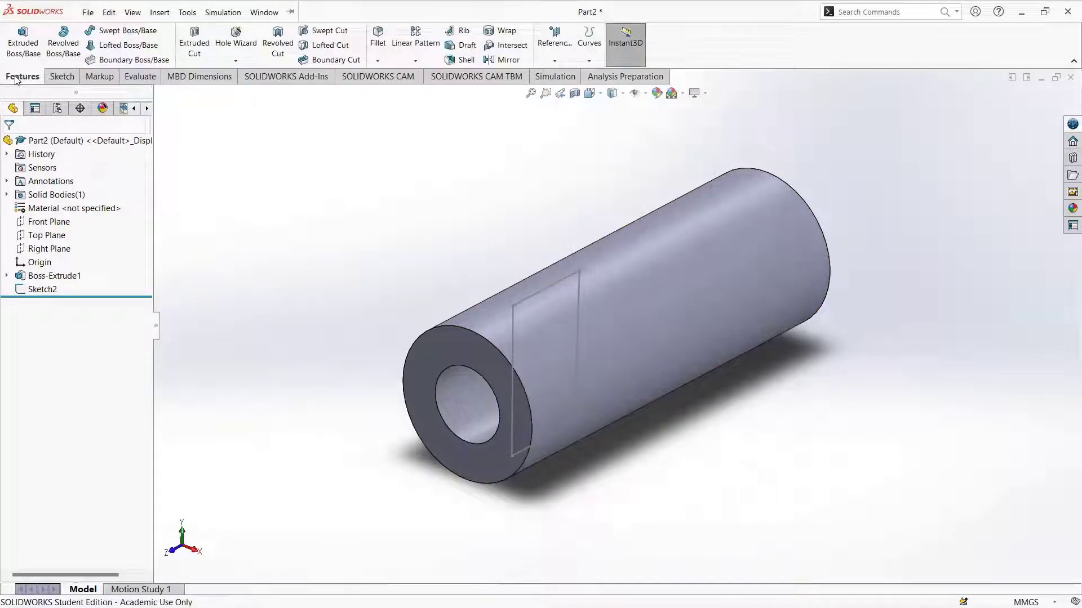
Step: Cut Sketch2 into the tube wall with a 6 mm Mid Plane extruded cut
click(206, 63)
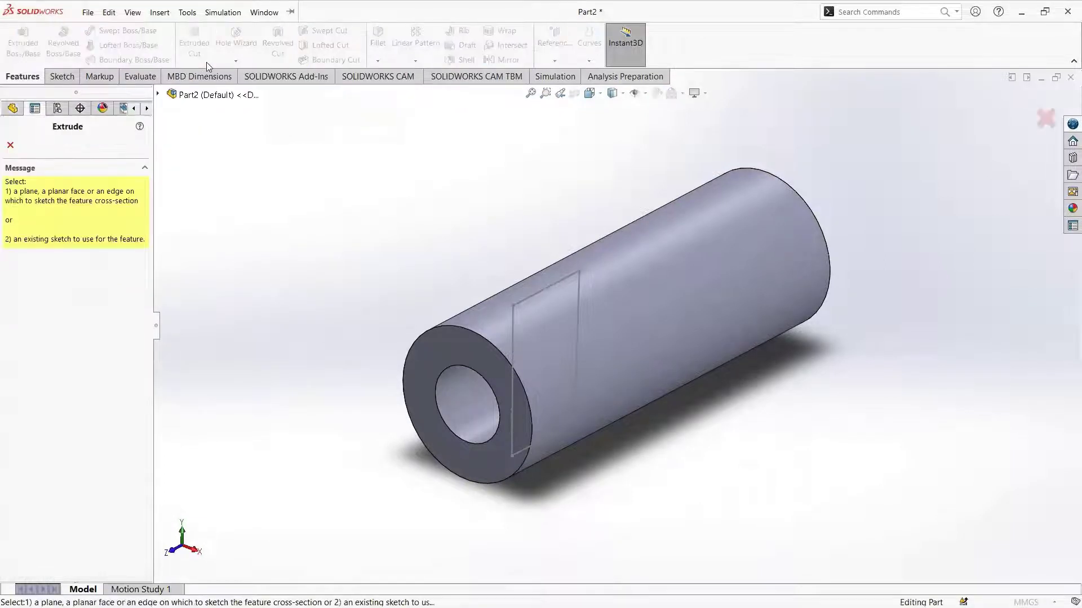
click(514, 328)
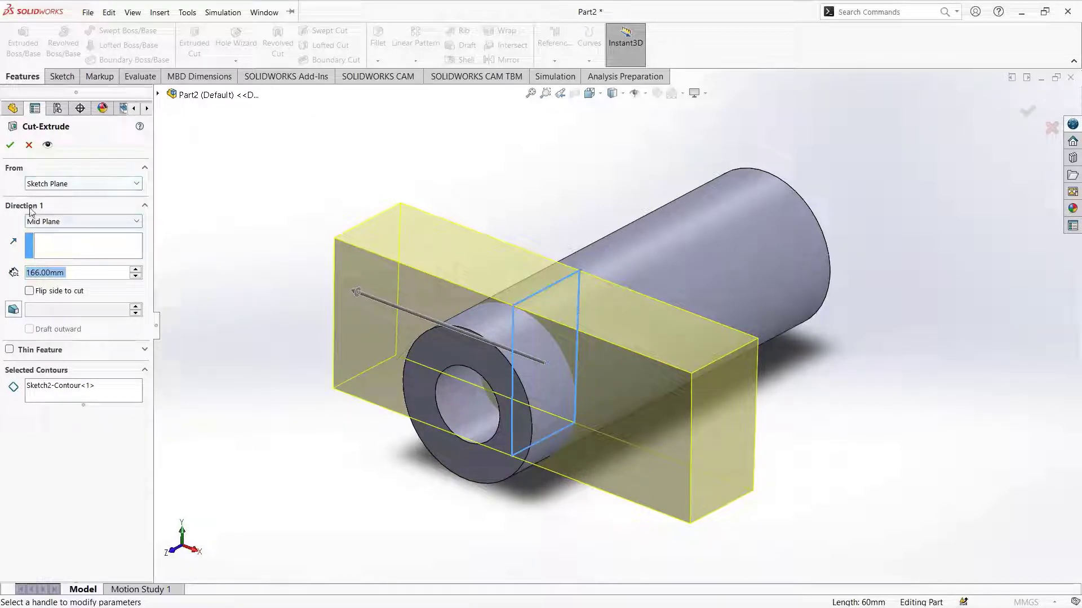
click(84, 226)
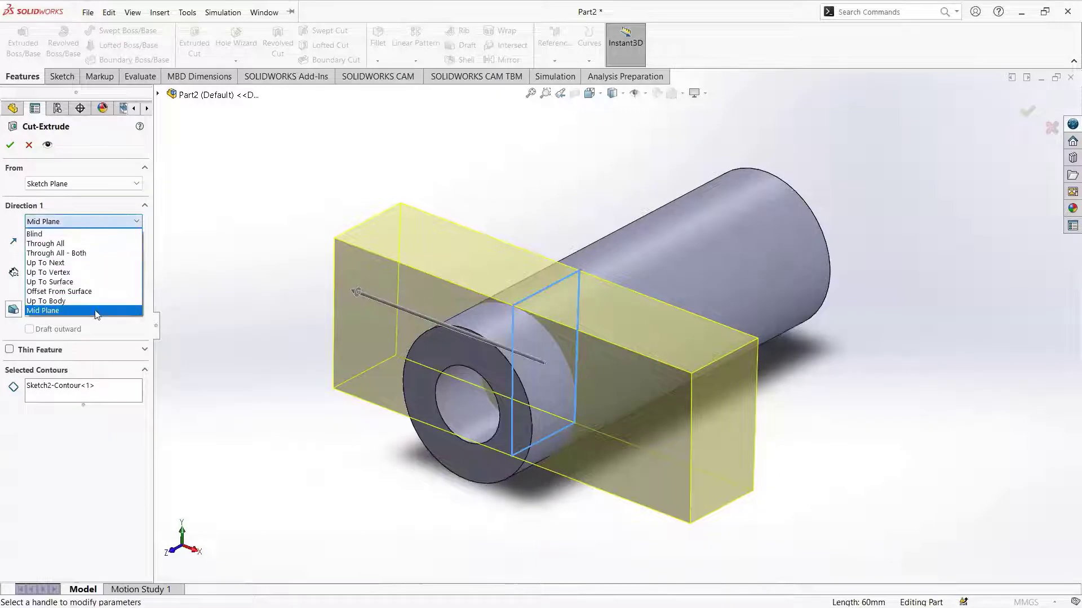
click(92, 313)
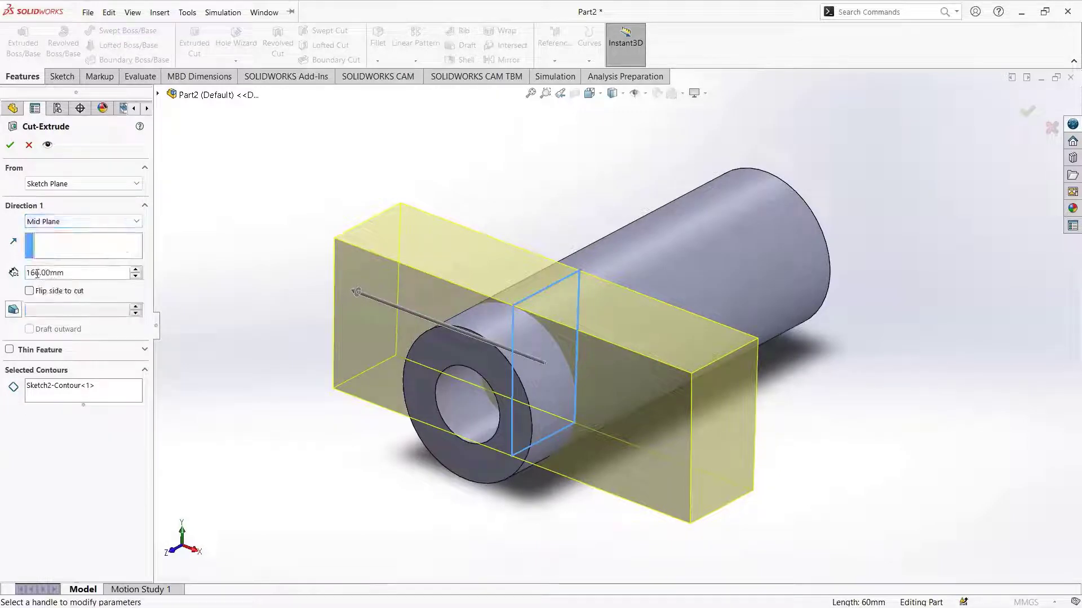
drag(66, 273, 12, 273)
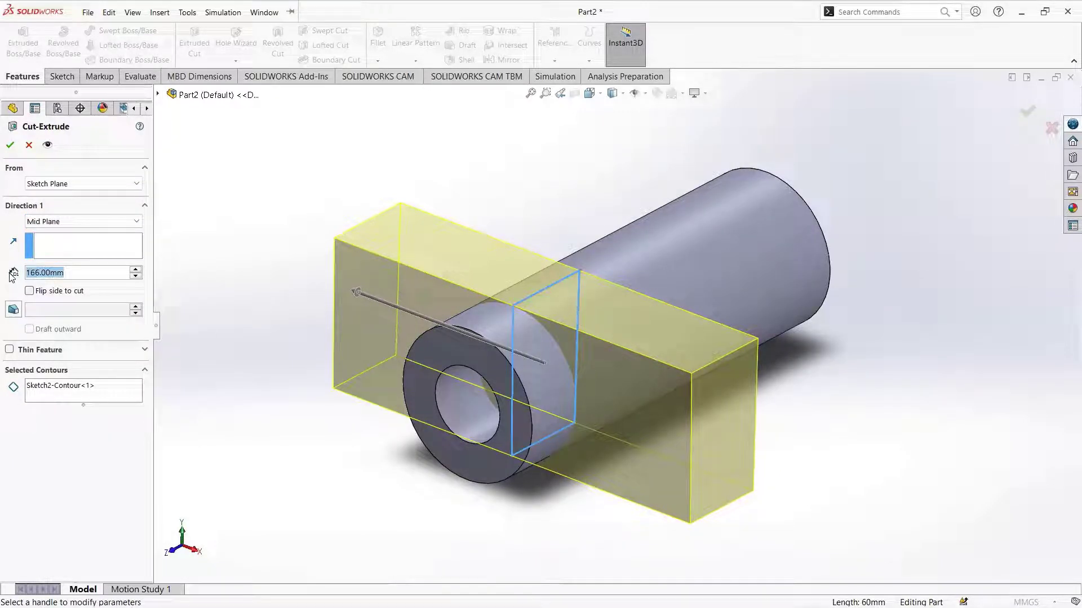
text(6)
key(Return)
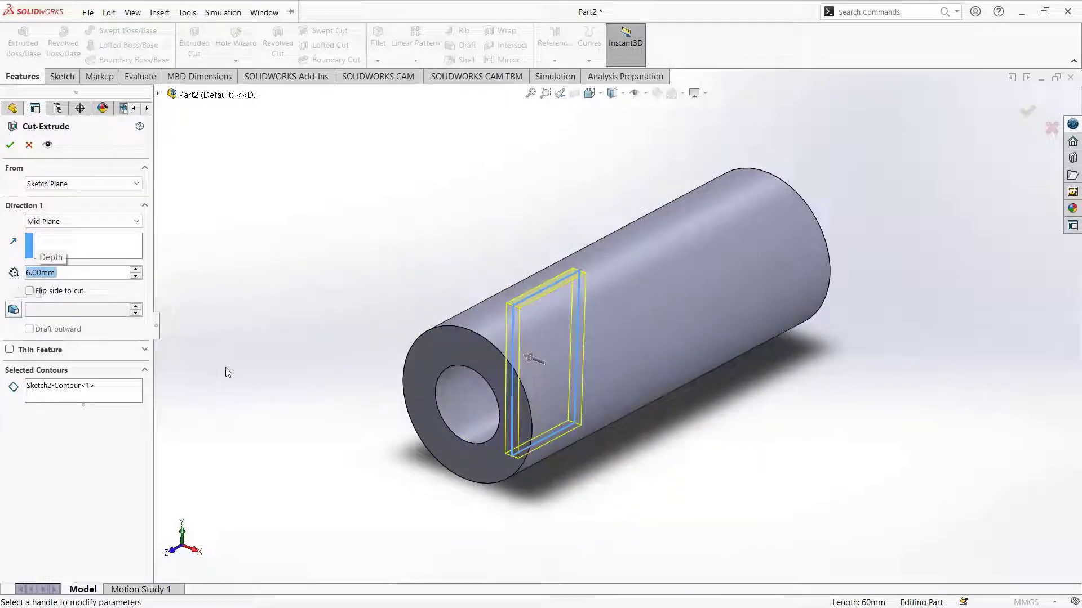
click(9, 145)
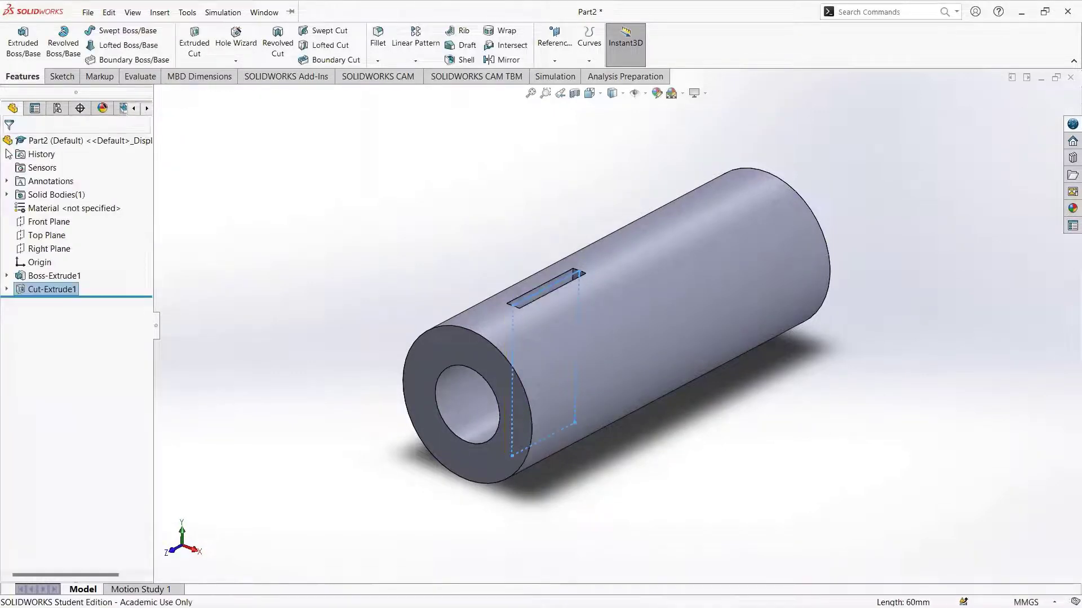
click(509, 202)
middle_drag(545, 196, 581, 294)
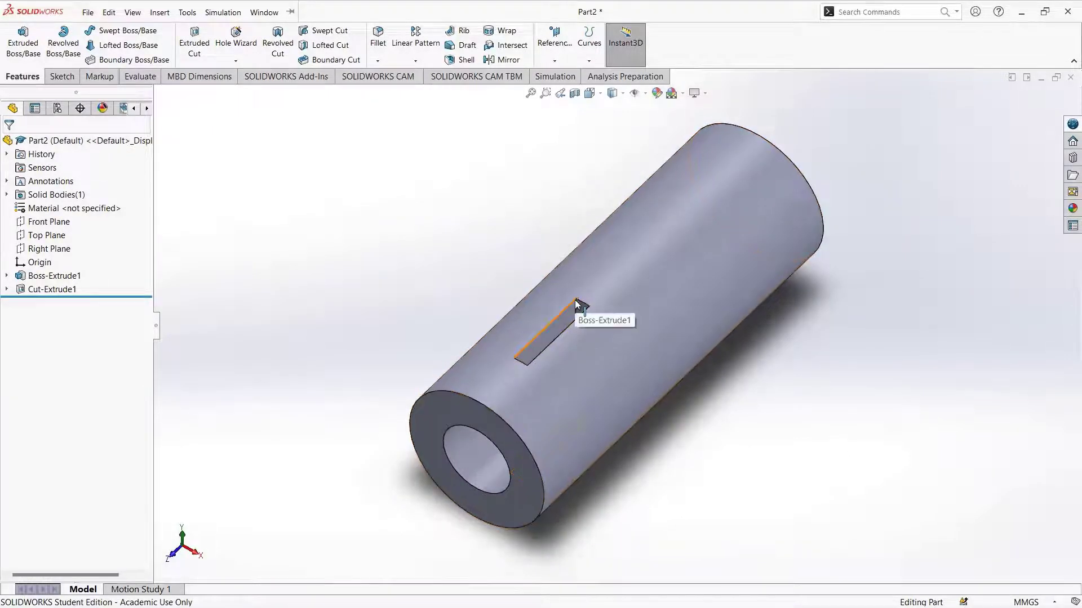
Step: Select the slot's end, lower end, top and inner edges while orbiting around Cut-Extrude1
scroll(568, 300, down, 5)
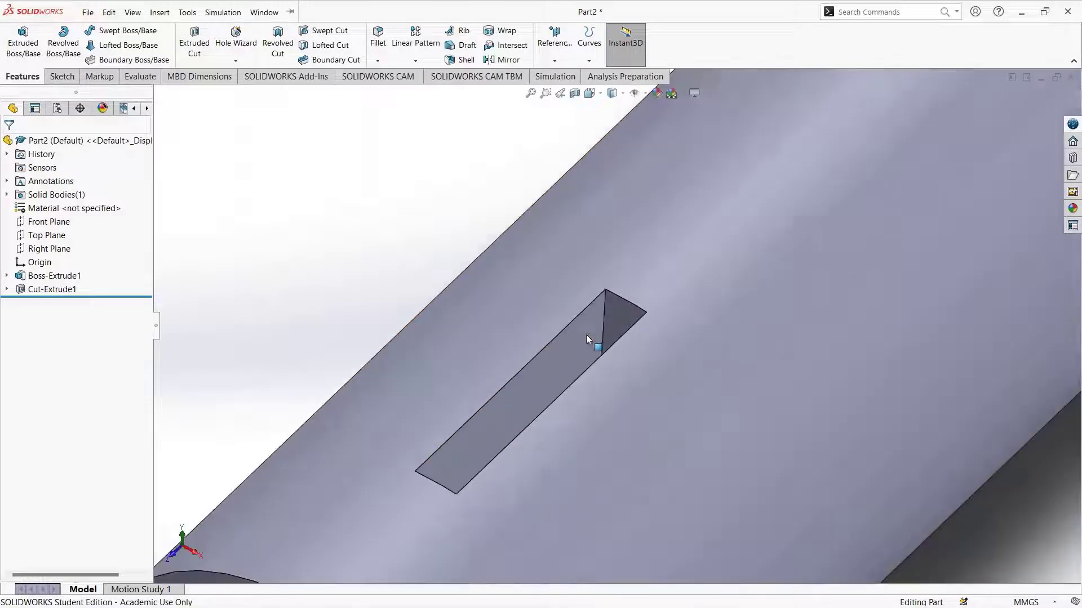
scroll(592, 353, down, 2)
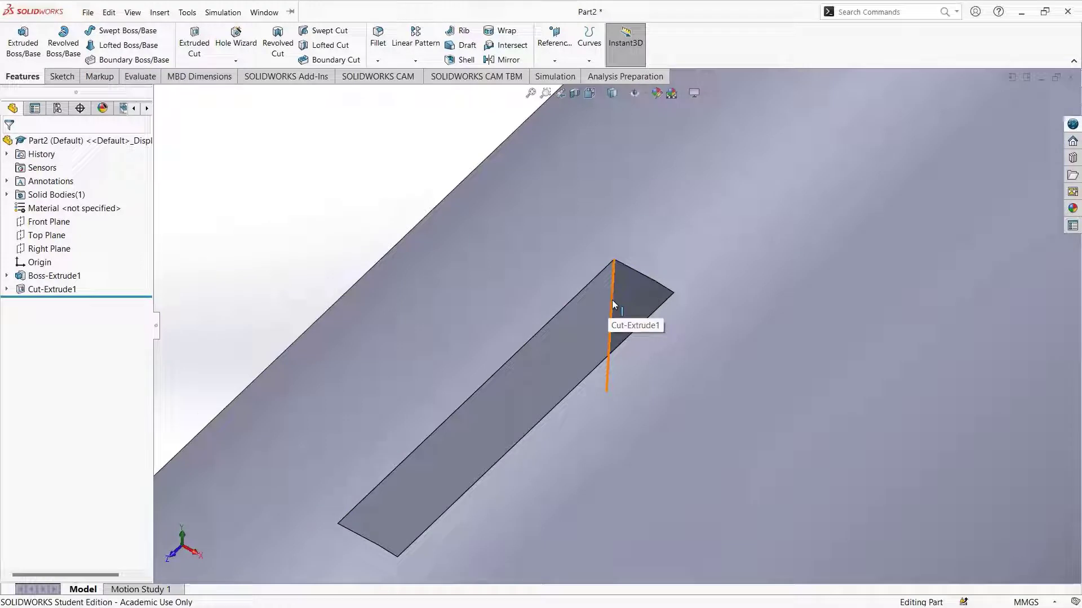
click(612, 302)
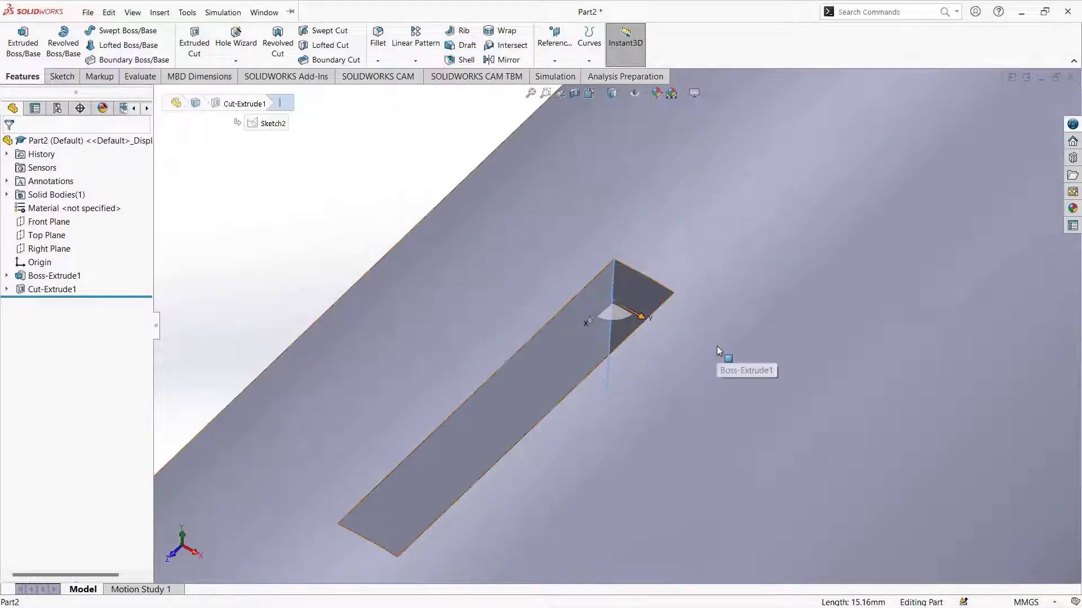
key(Left)
key(Left)
key(Left)
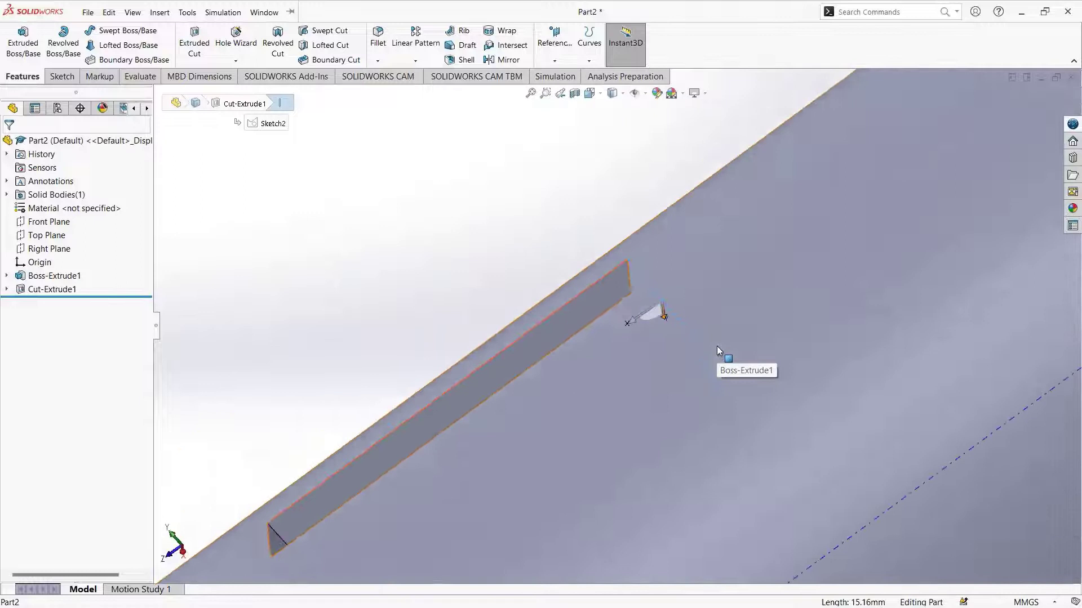
click(279, 539)
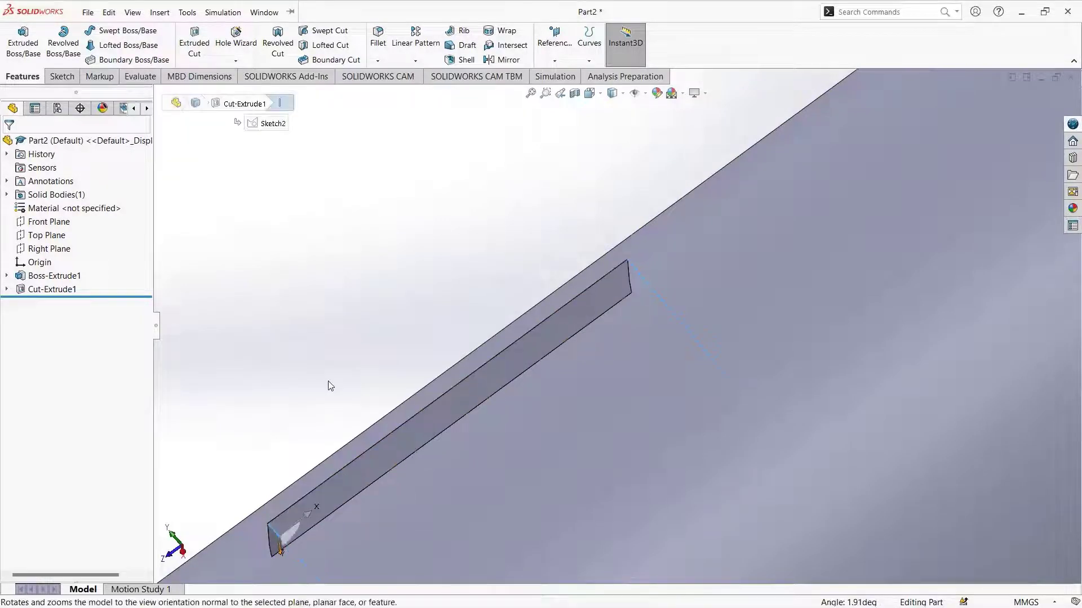
middle_drag(315, 382, 439, 401)
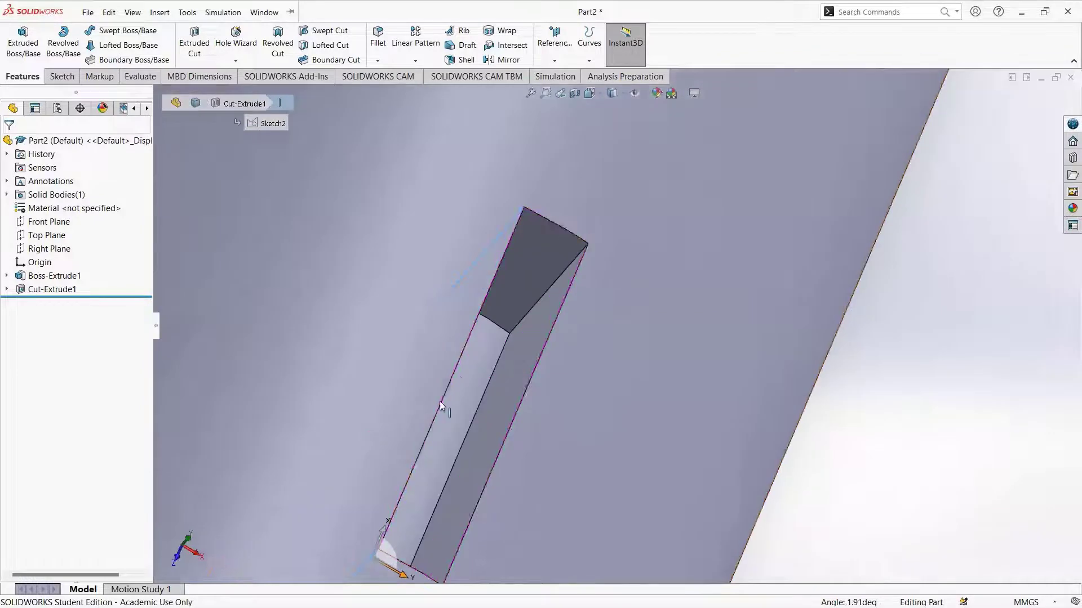
click(536, 304)
mouse_move(457, 216)
middle_down()
mouse_move(446, 321)
mouse_move(423, 381)
middle_up()
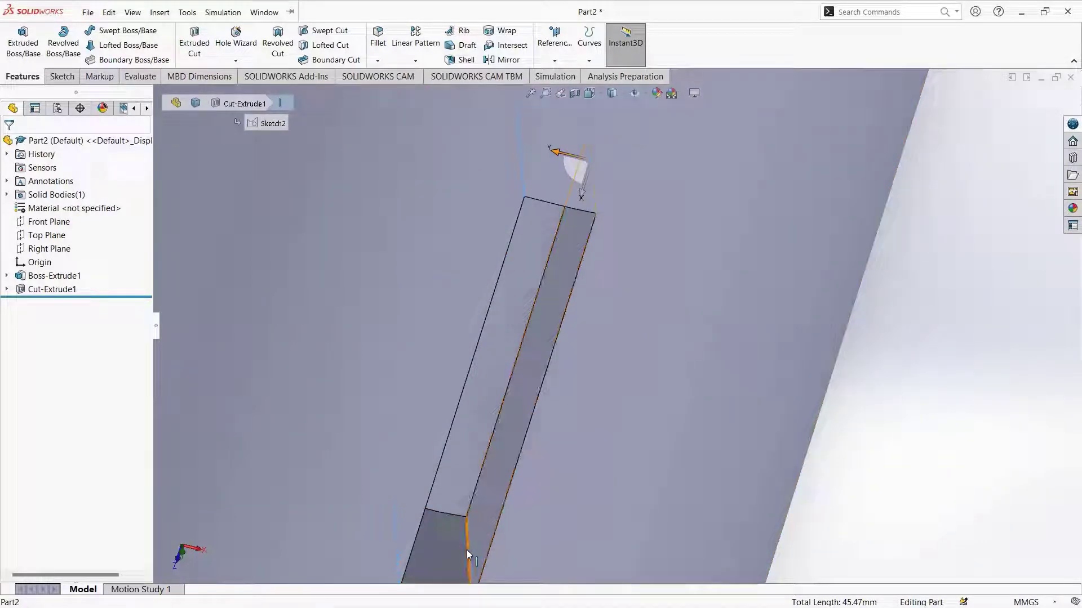
mouse_move(600, 430)
middle_down()
mouse_move(592, 435)
mouse_move(589, 406)
mouse_move(599, 411)
middle_up()
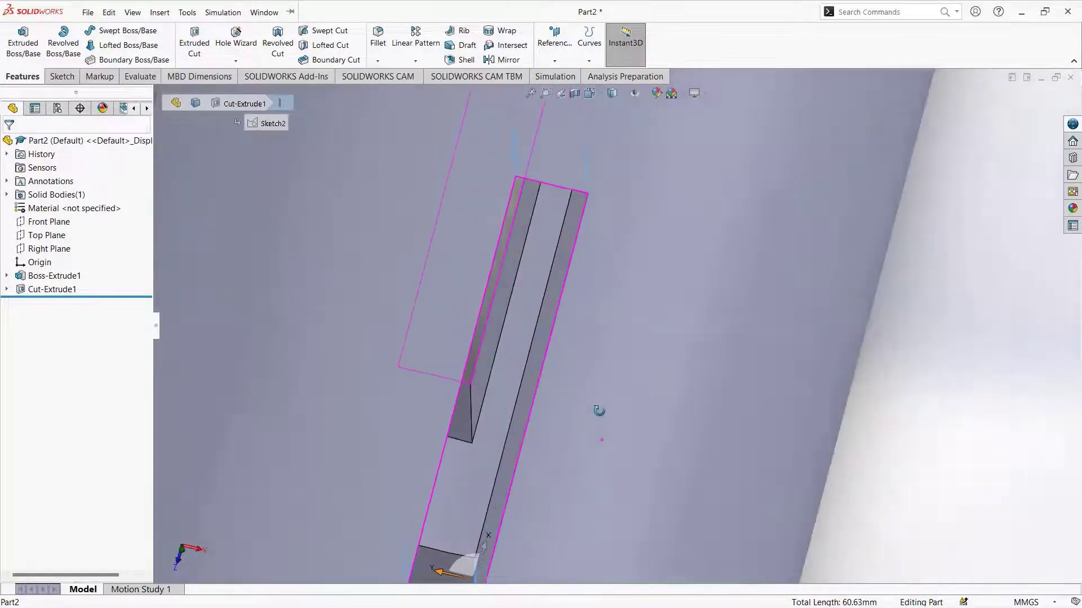
click(471, 407)
mouse_move(553, 428)
middle_down()
mouse_move(565, 377)
mouse_move(541, 324)
middle_up()
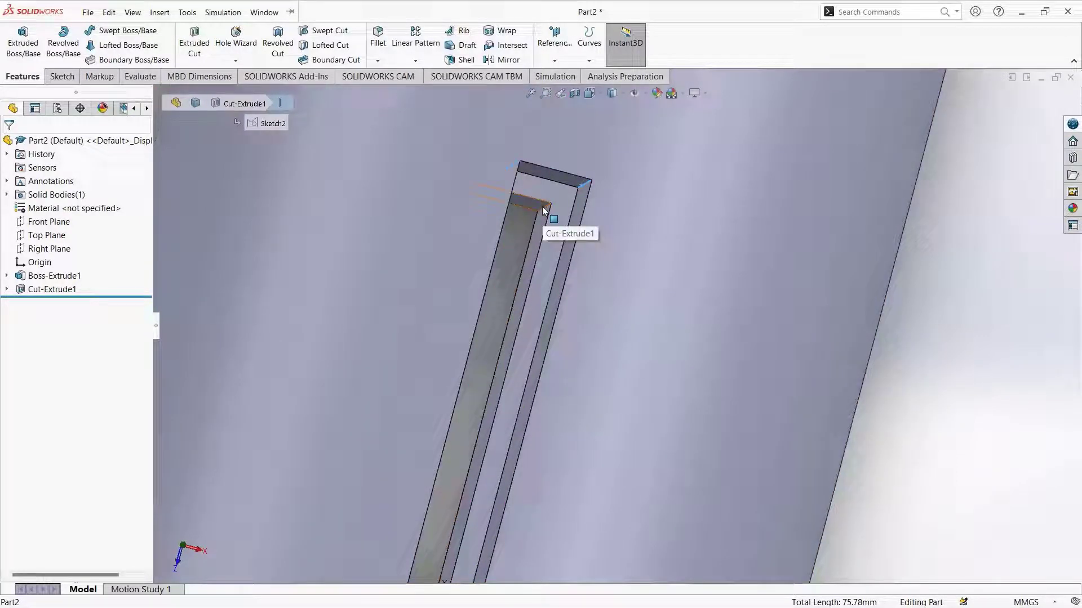
Step: Pick the slot's top-right end edge and remaining inner slot edges for filleting
scroll(543, 211, down, 5)
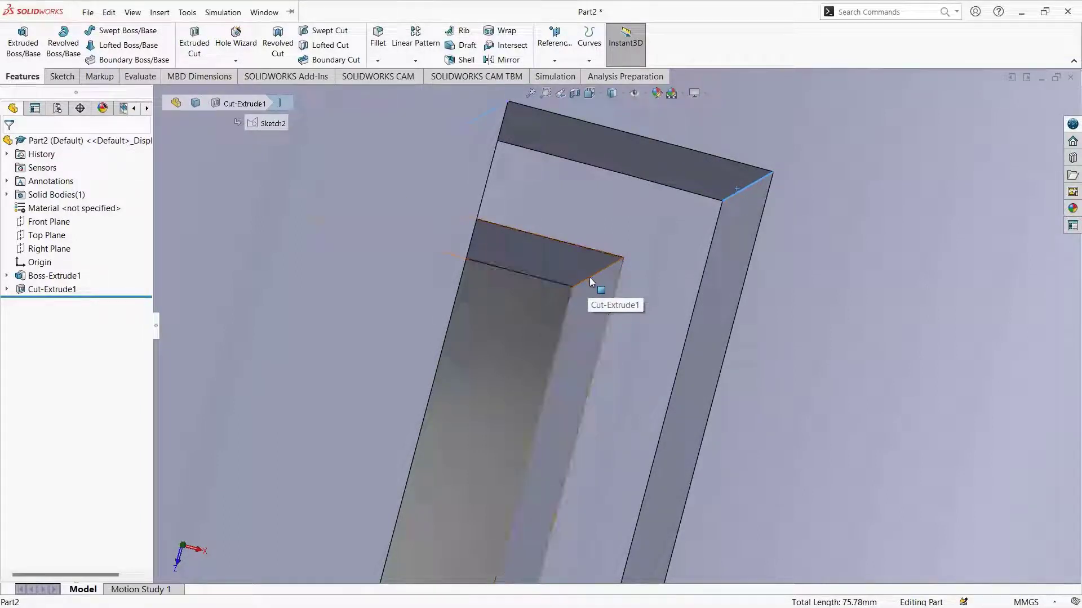
scroll(592, 300, down, 2)
scroll(592, 298, down, 2)
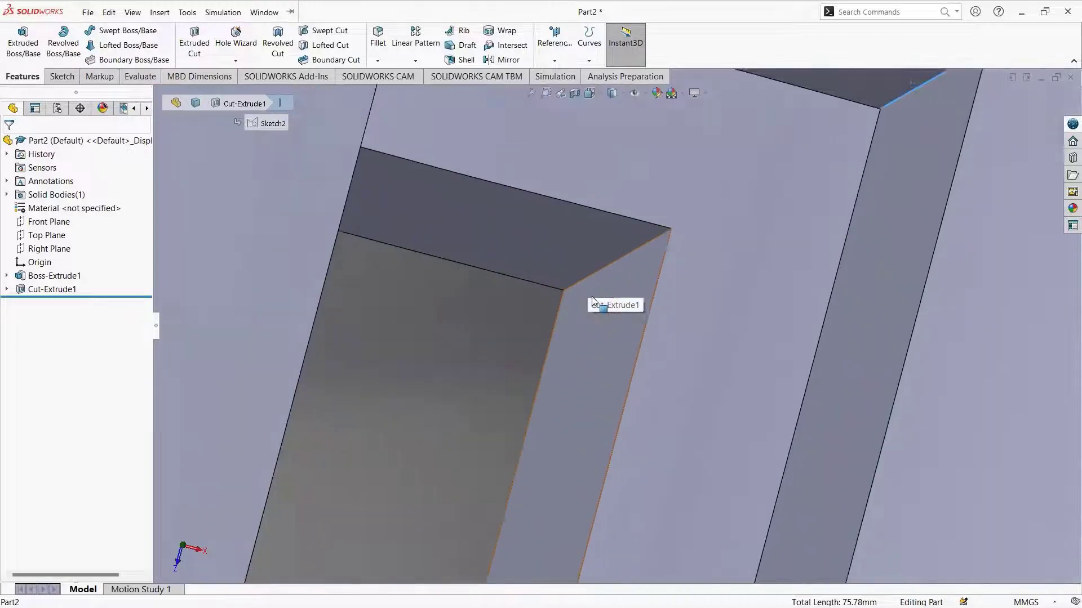
scroll(591, 297, up, 4)
scroll(591, 297, down, 6)
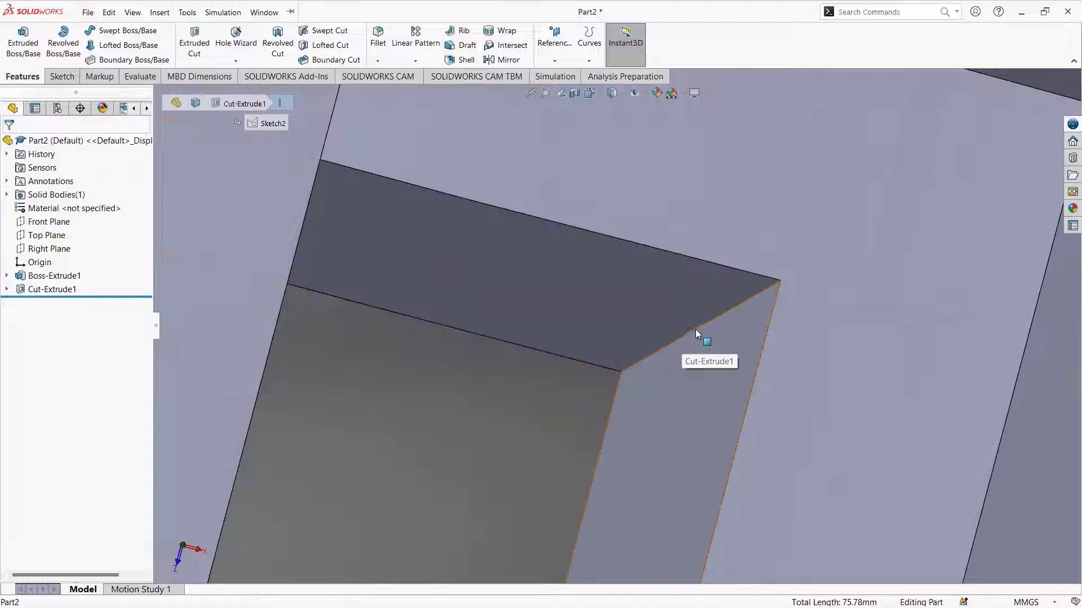
click(695, 329)
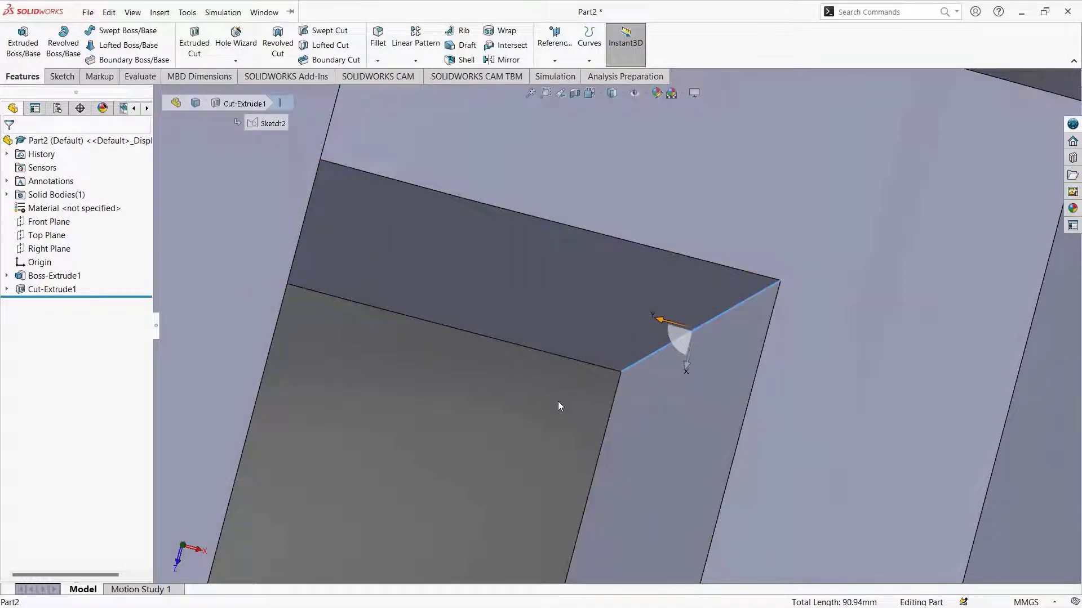
mouse_move(558, 404)
middle_down()
mouse_move(497, 375)
mouse_move(515, 373)
mouse_move(483, 353)
middle_up()
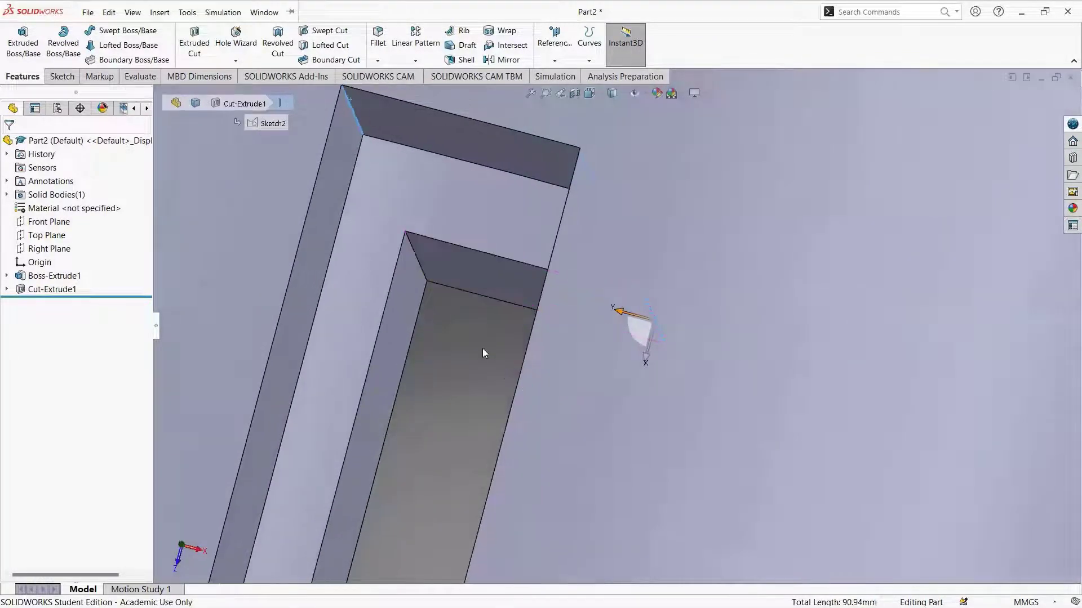
key(Escape)
click(421, 265)
key(f)
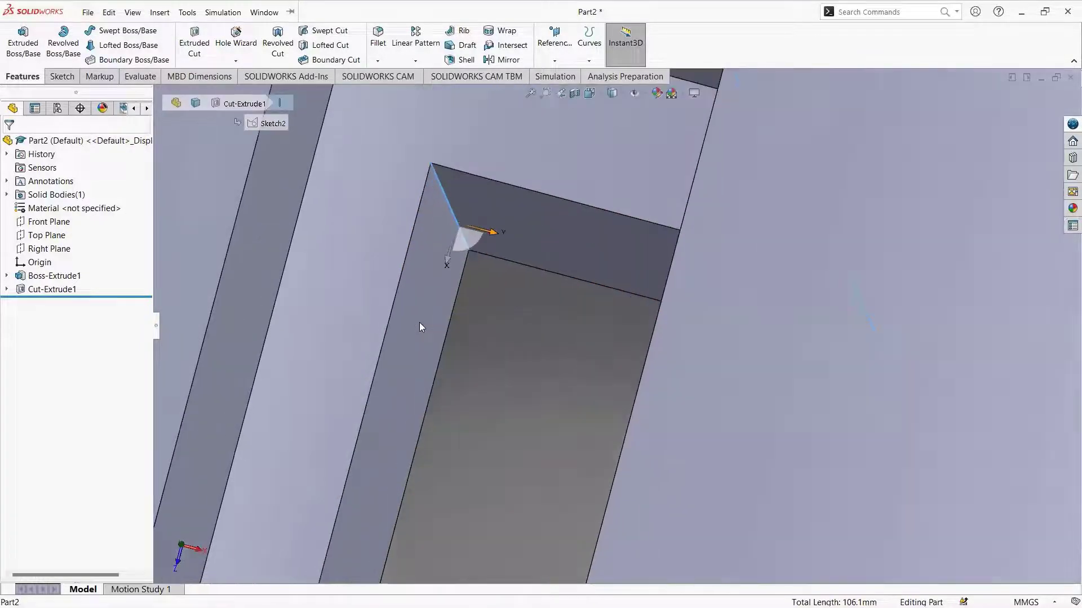
middle_drag(419, 322, 453, 376)
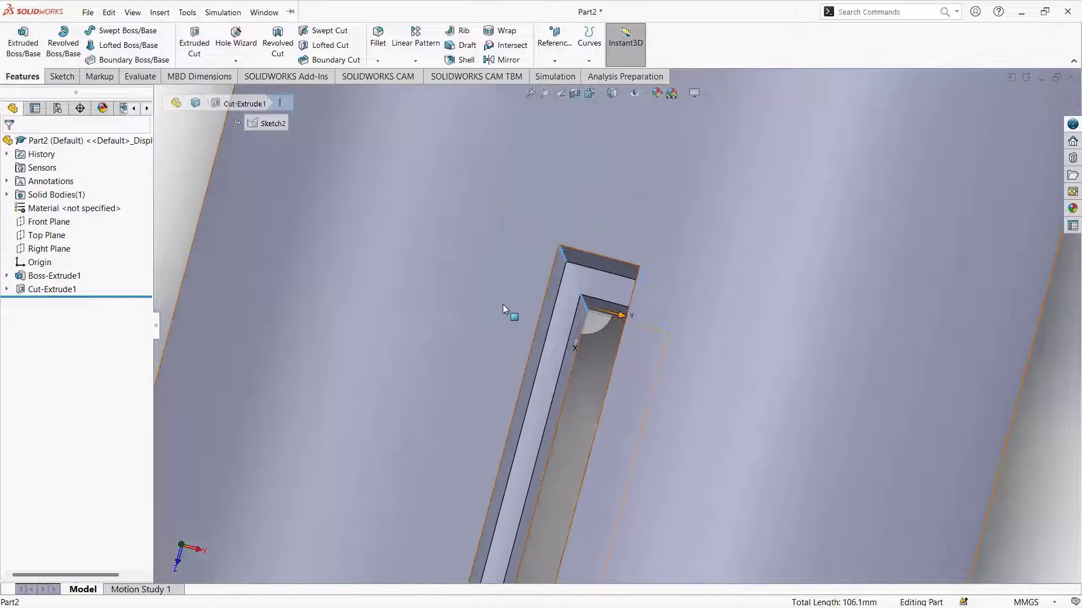
mouse_move(503, 304)
middle_down()
mouse_move(493, 364)
mouse_move(547, 451)
middle_up()
scroll(552, 480, down, 3)
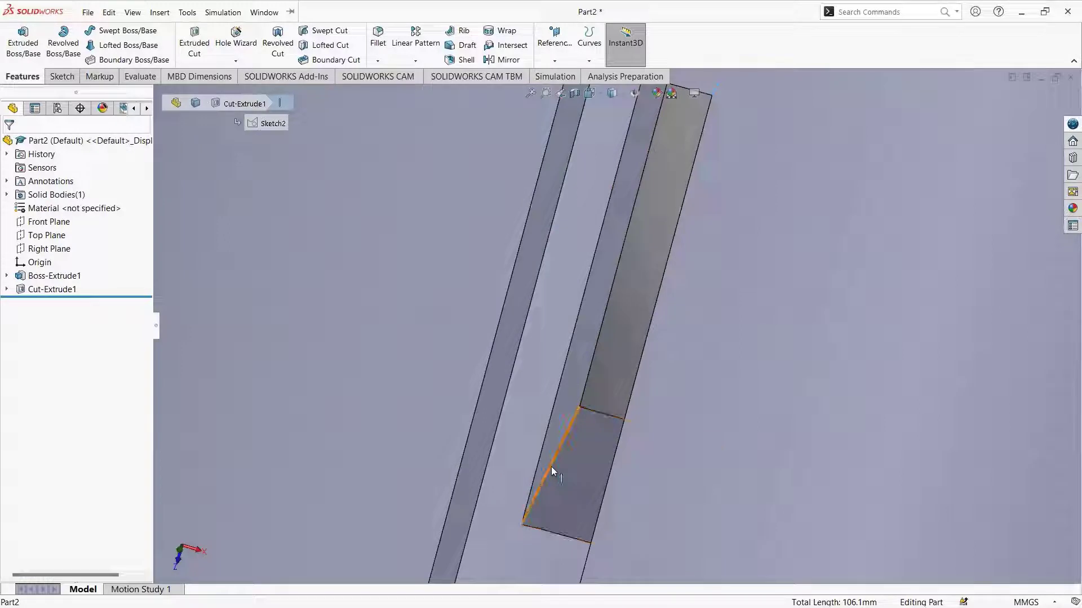
click(551, 467)
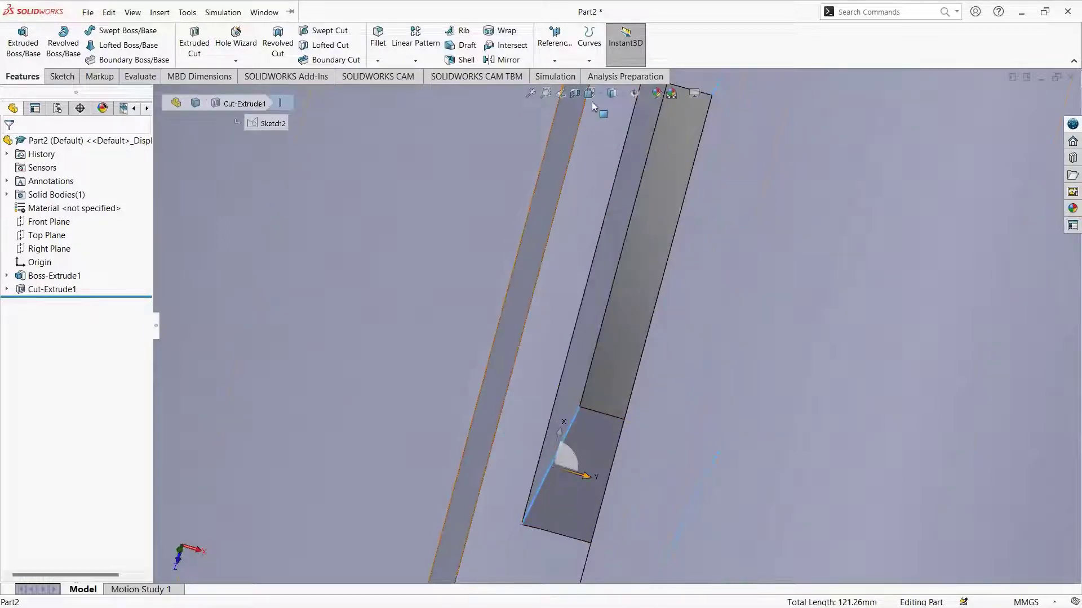
scroll(493, 337, down, 3)
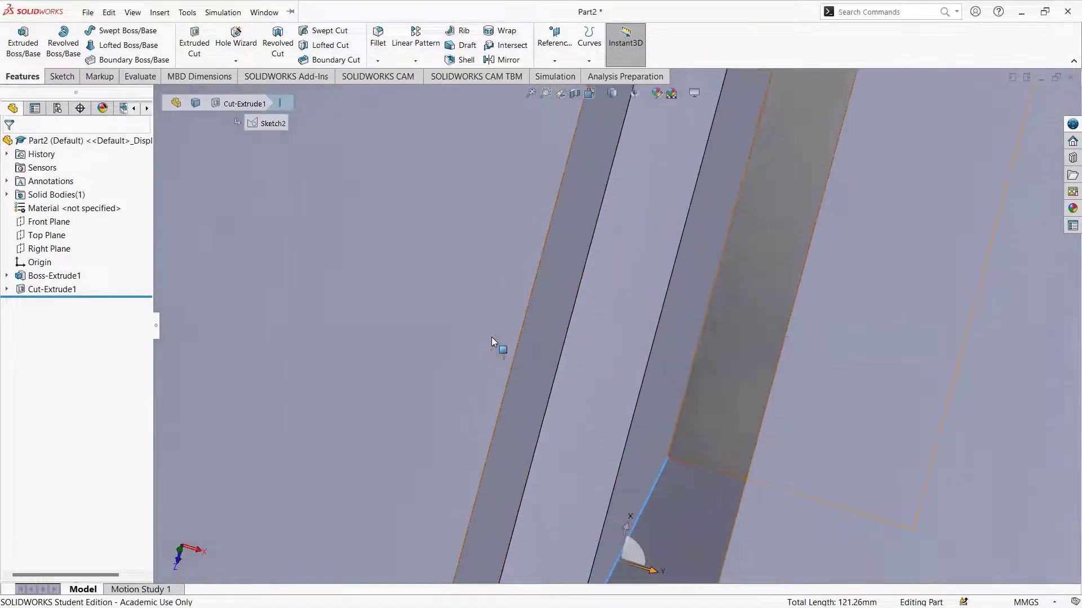
scroll(491, 337, up, 5)
middle_drag(549, 334, 611, 247)
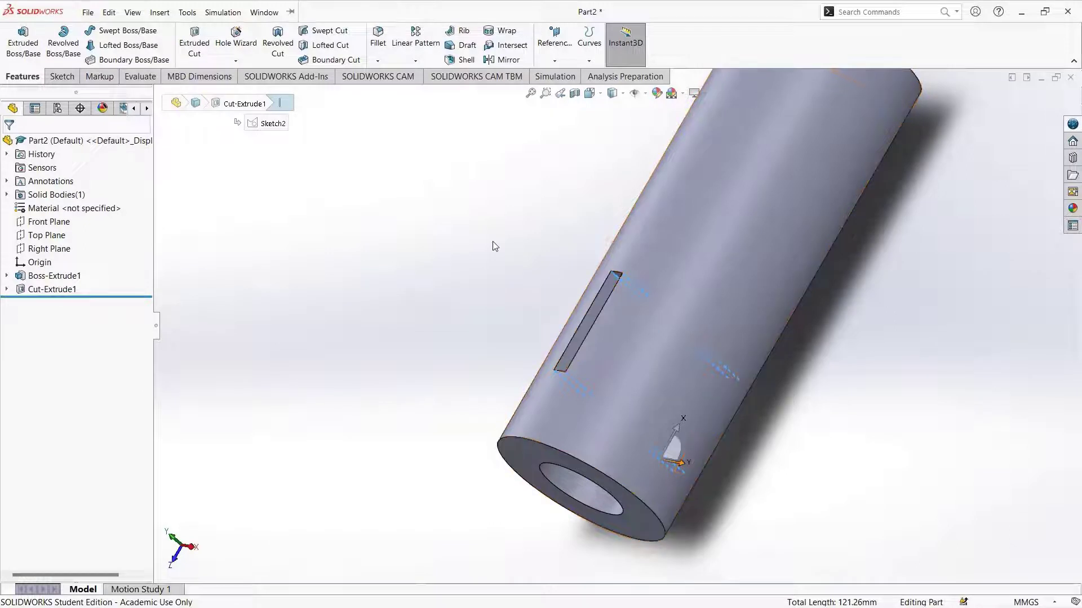
Step: Fillet the selected slot edges with a 3 mm radius, using Full preview, creating Fillet1
middle_drag(424, 278, 459, 265)
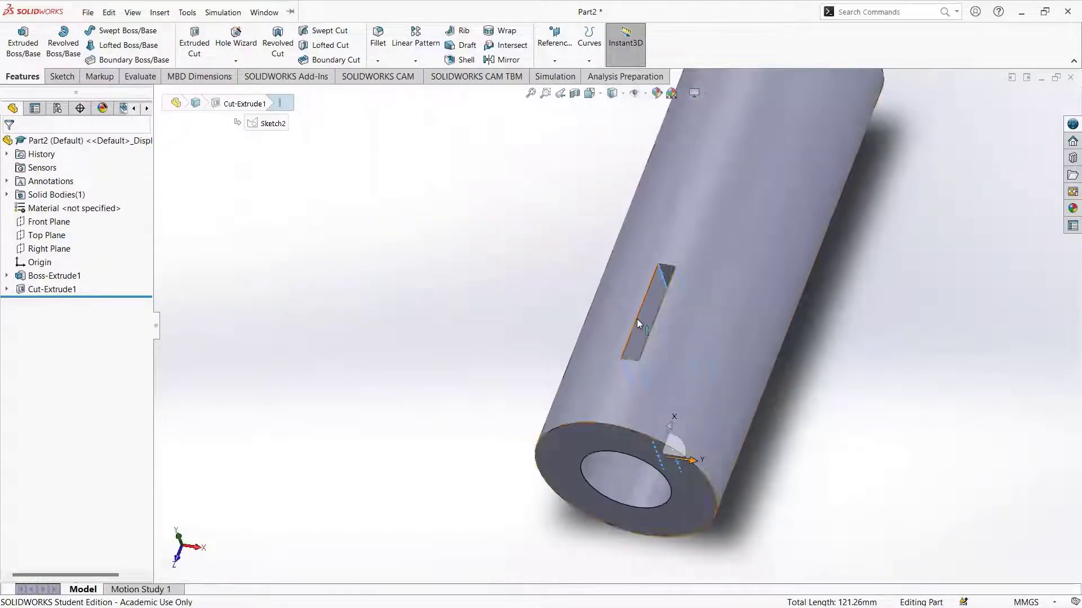
scroll(637, 319, down, 3)
scroll(638, 319, down, 1)
scroll(638, 318, up, 1)
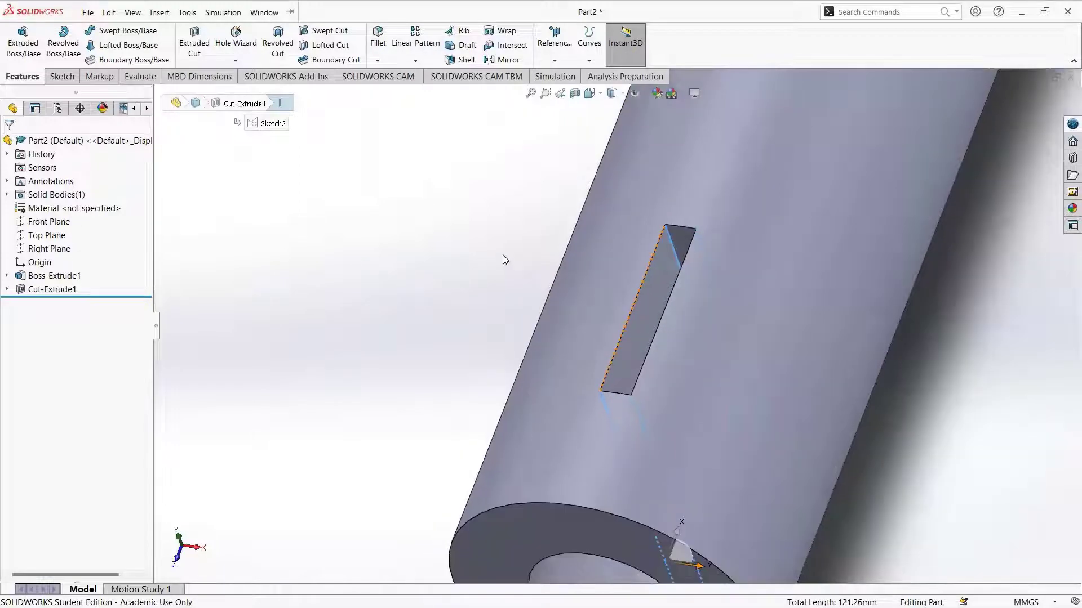
click(378, 62)
click(397, 76)
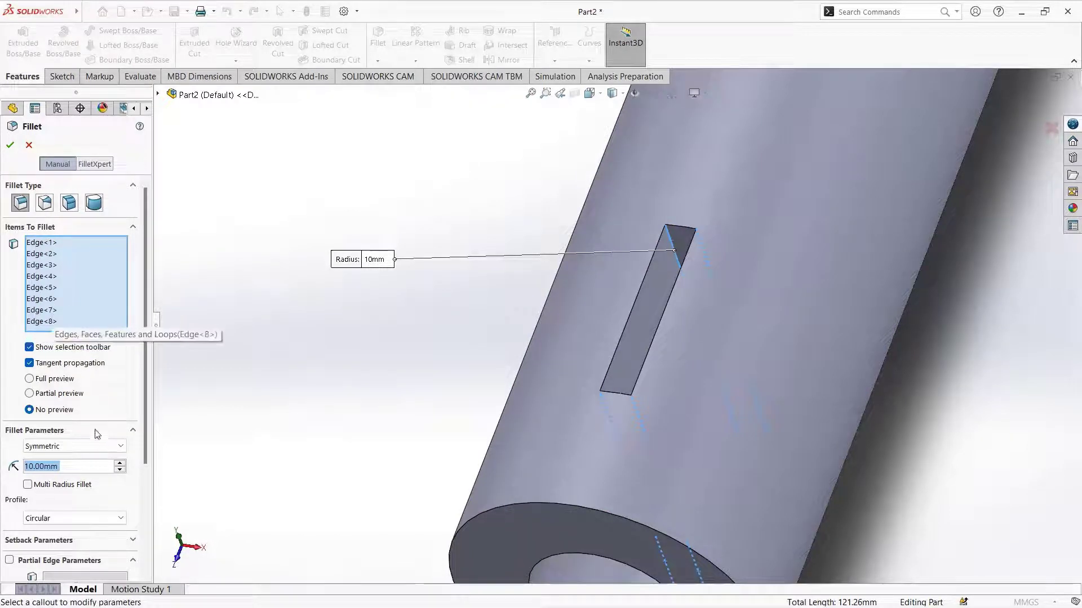
drag(143, 431, 139, 514)
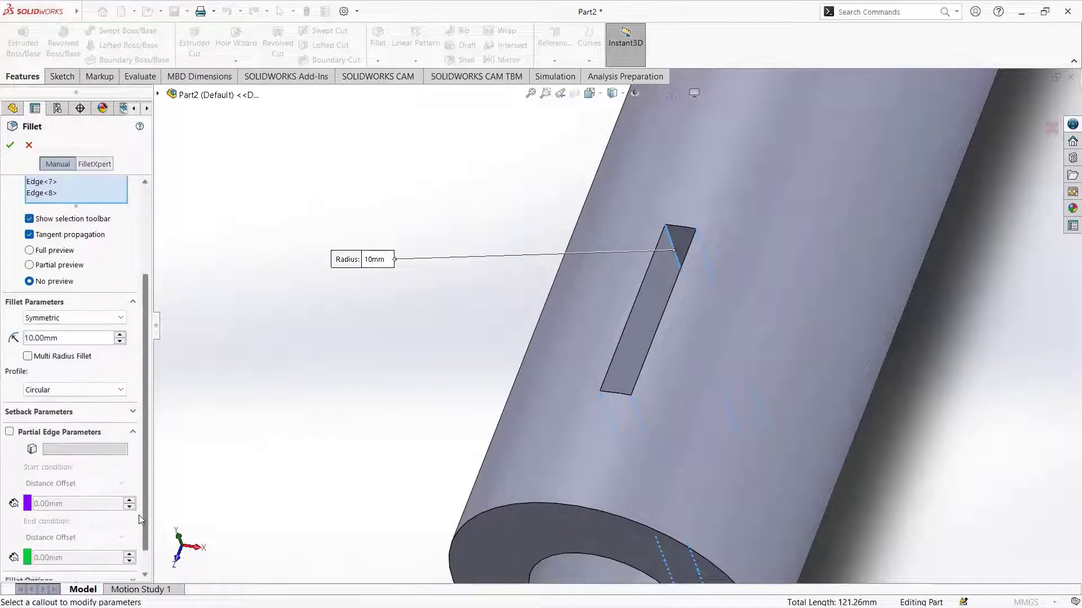
click(58, 335)
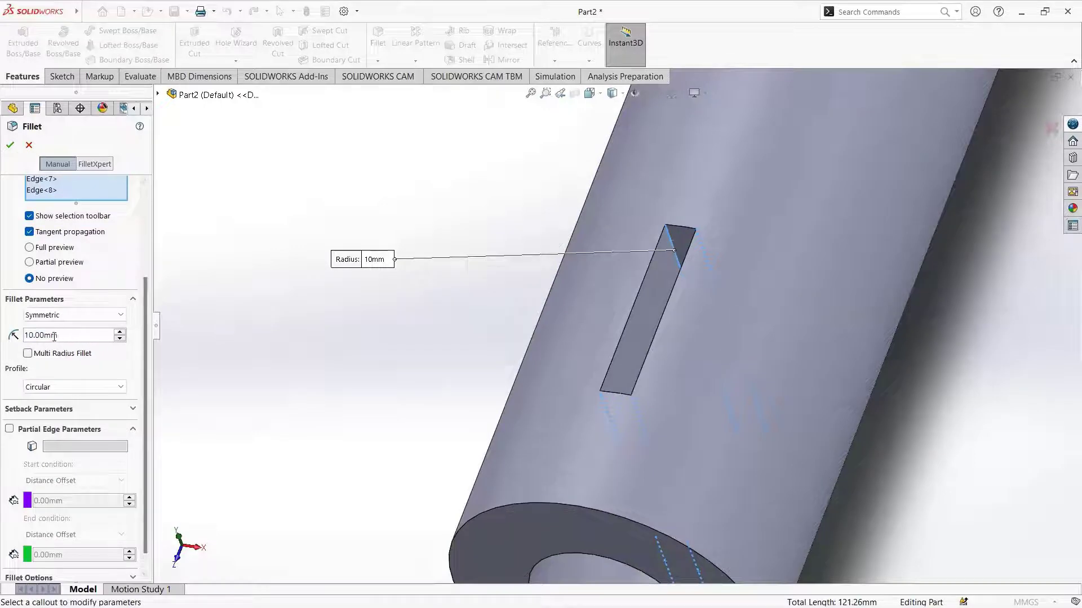
double_click(55, 335)
text(3)
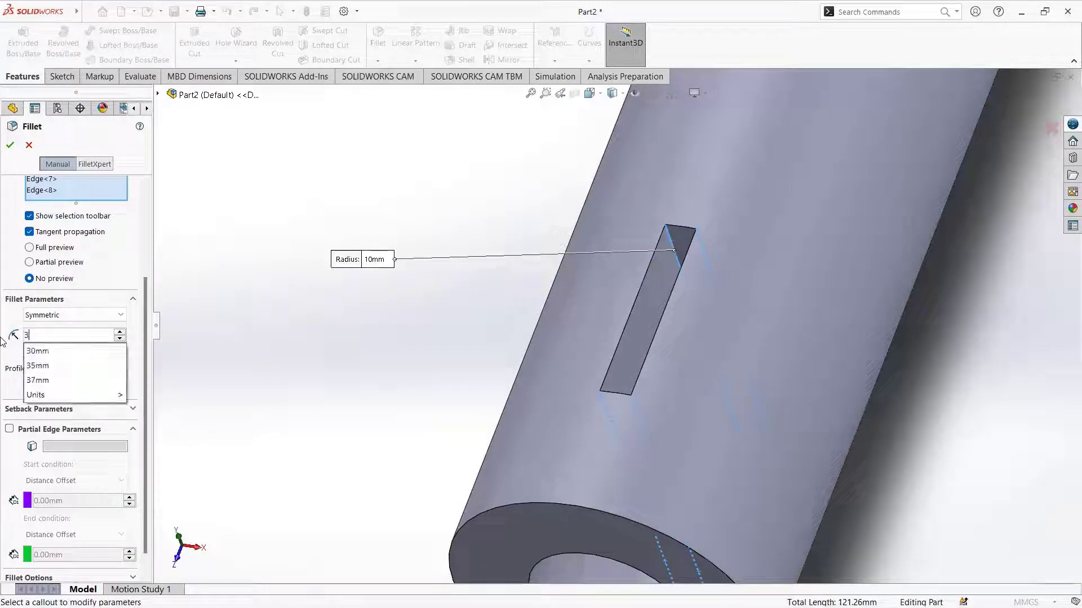
key(Return)
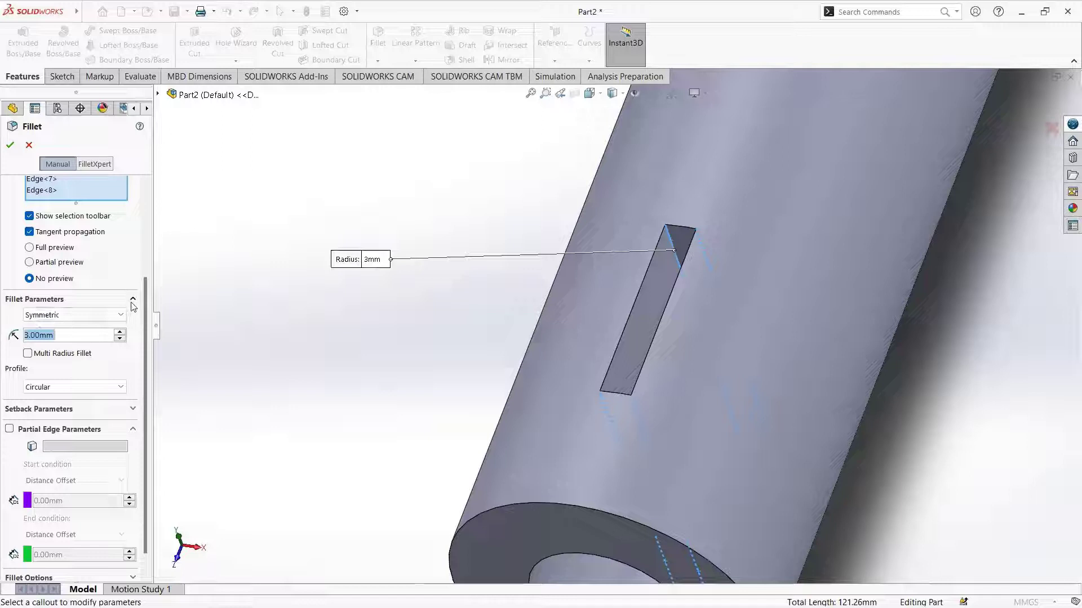
scroll(145, 313, down, 1)
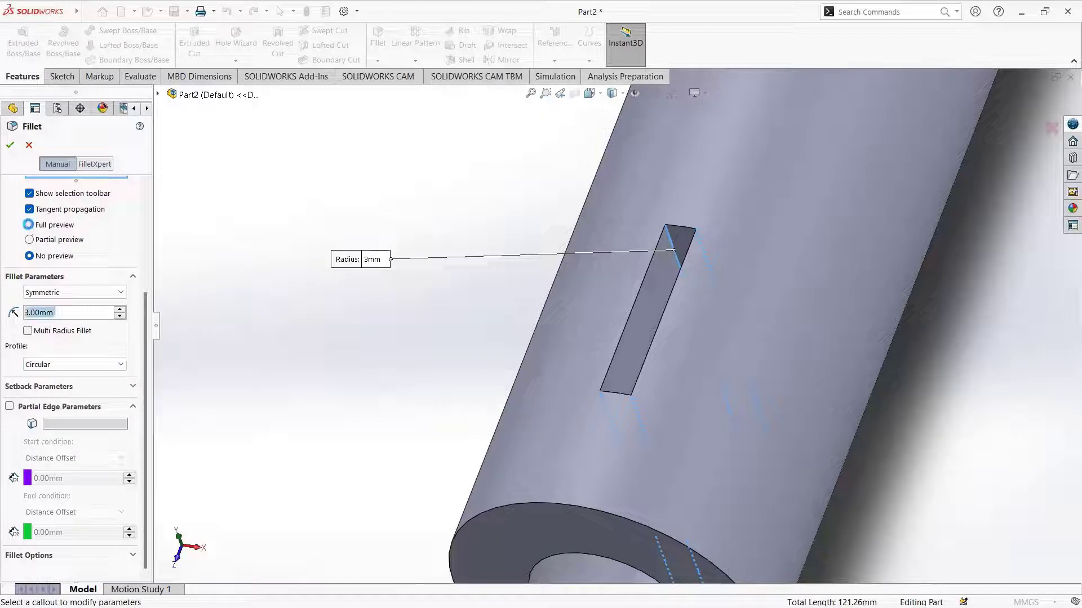
click(29, 226)
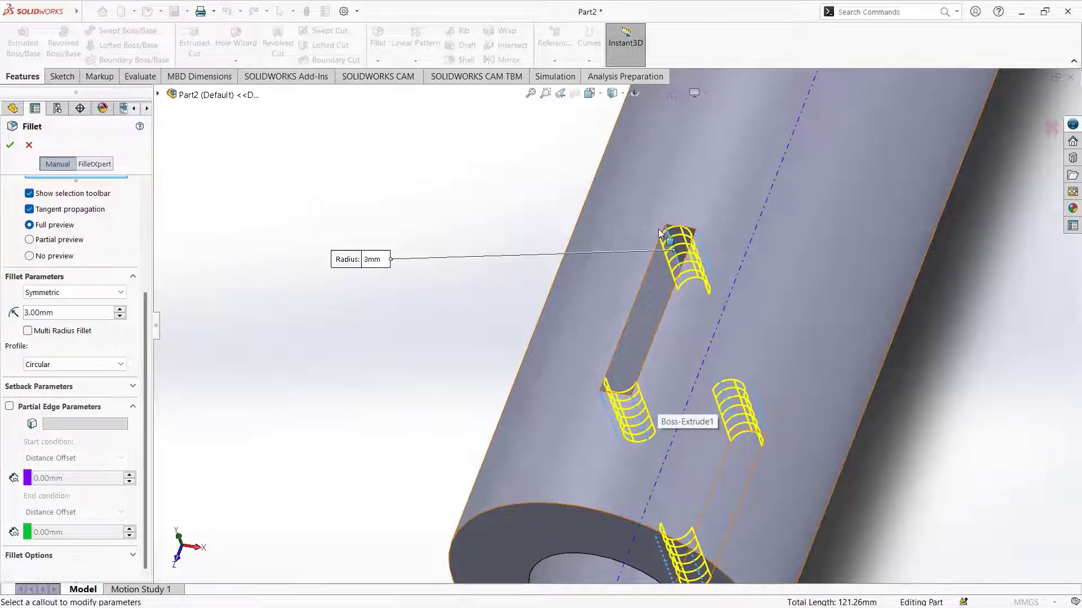
click(11, 145)
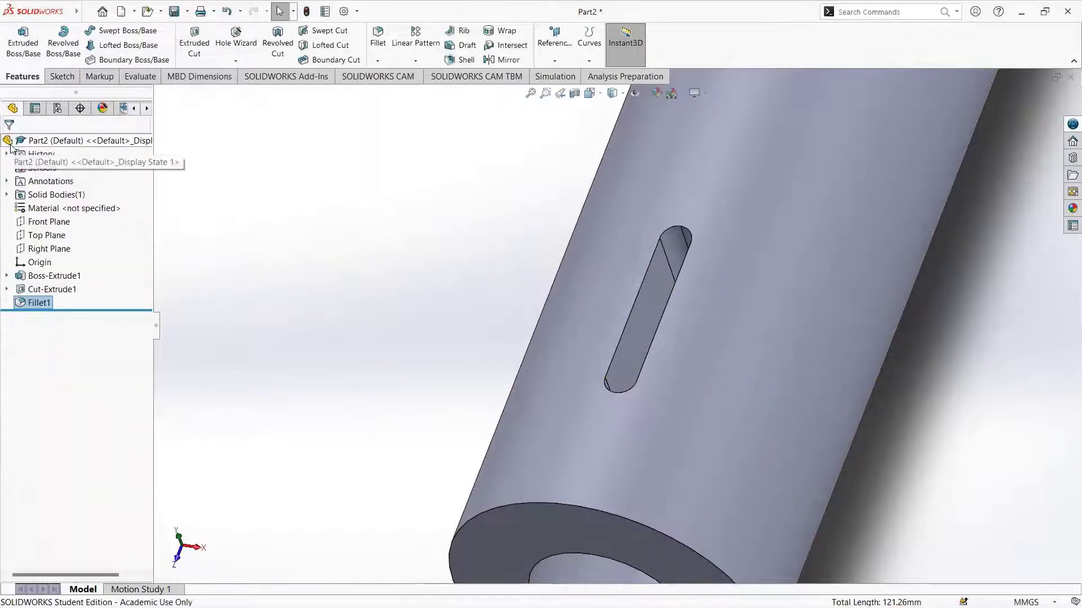
Step: Switch to Isometric view and select Cut-Extrude1 and Fillet1 in the FeatureManager tree
click(598, 97)
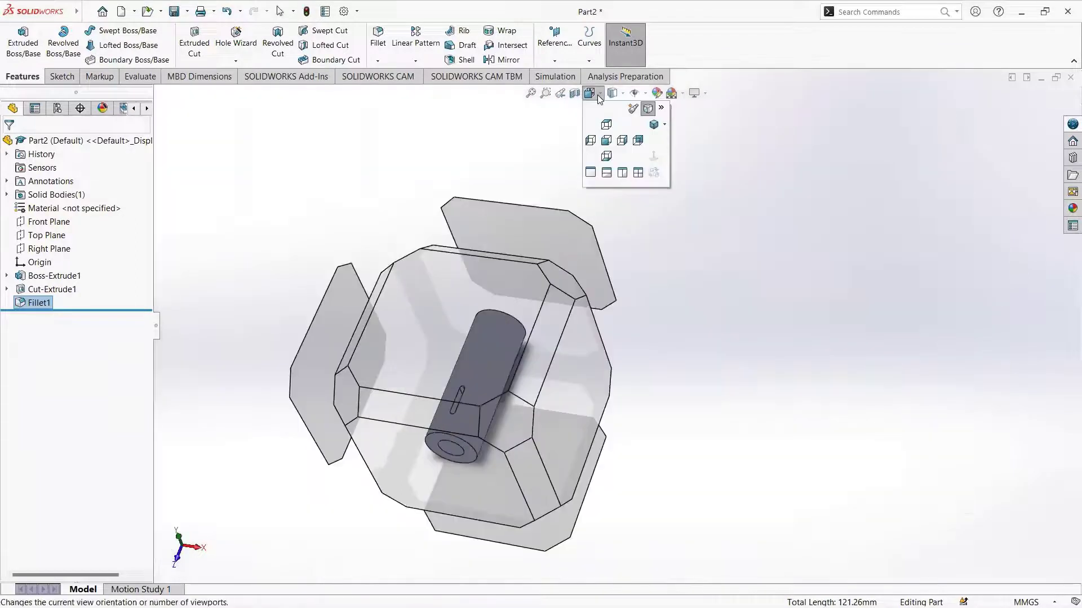
click(653, 124)
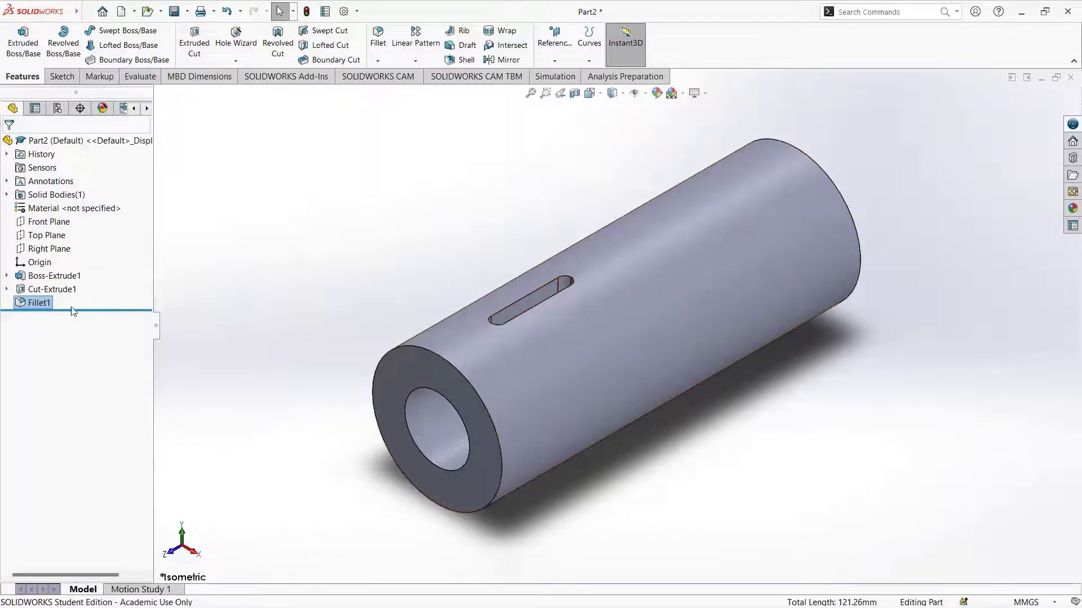
click(39, 291)
ctrl+click(35, 304)
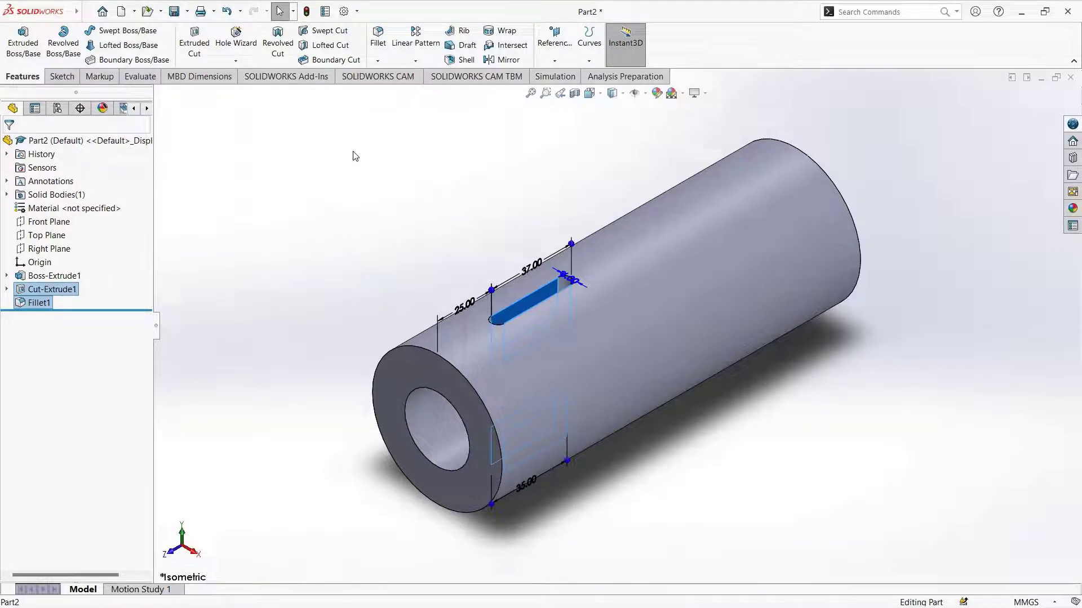
Step: Mirror Cut-Extrude1 and Fillet1 across the Front Plane as Mirror1
click(498, 62)
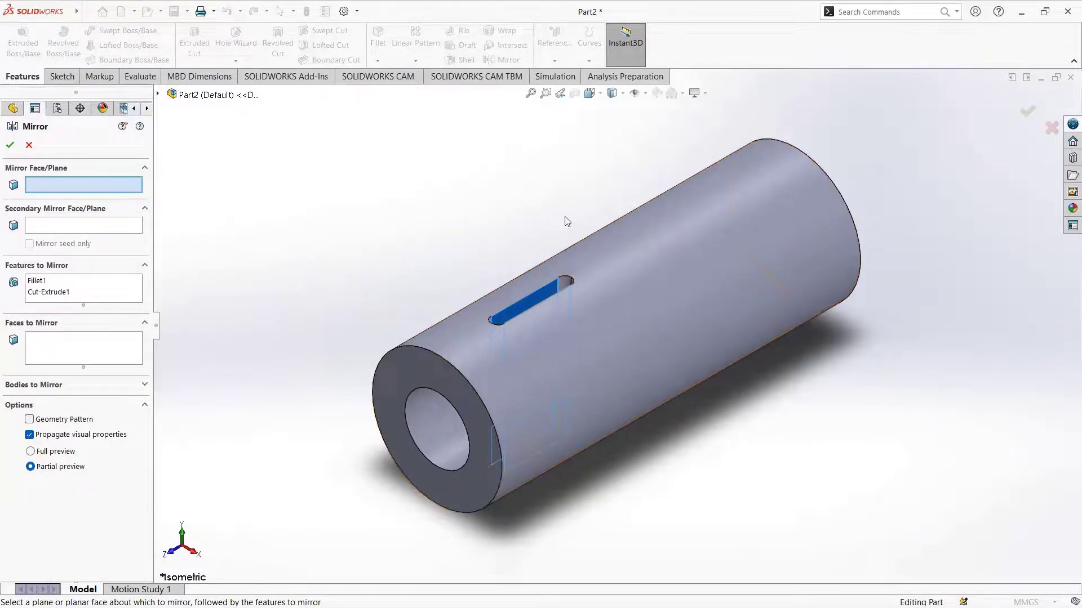
click(159, 96)
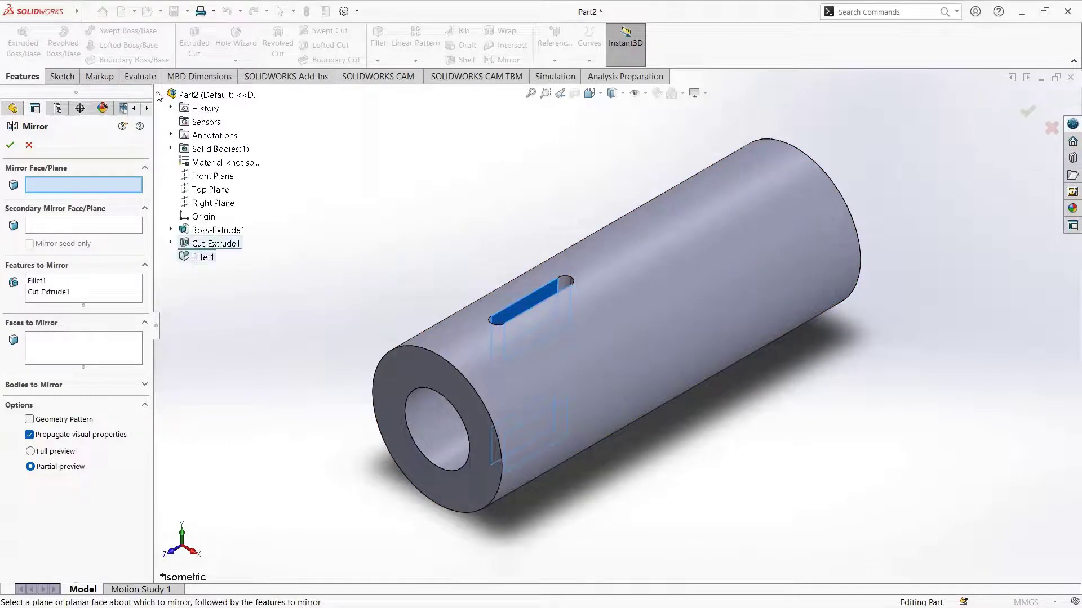
click(209, 179)
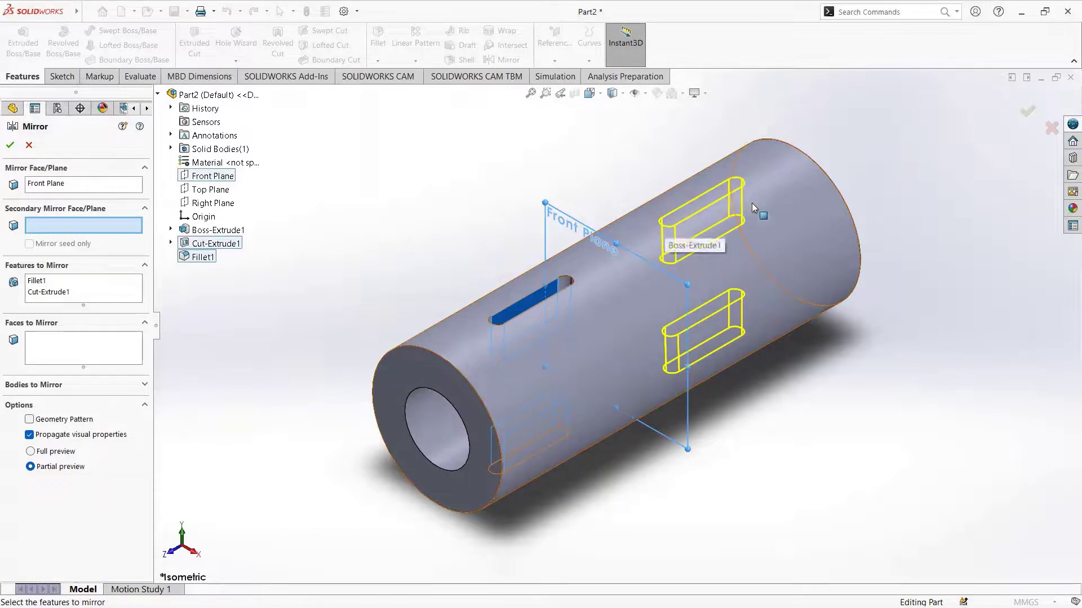
click(9, 148)
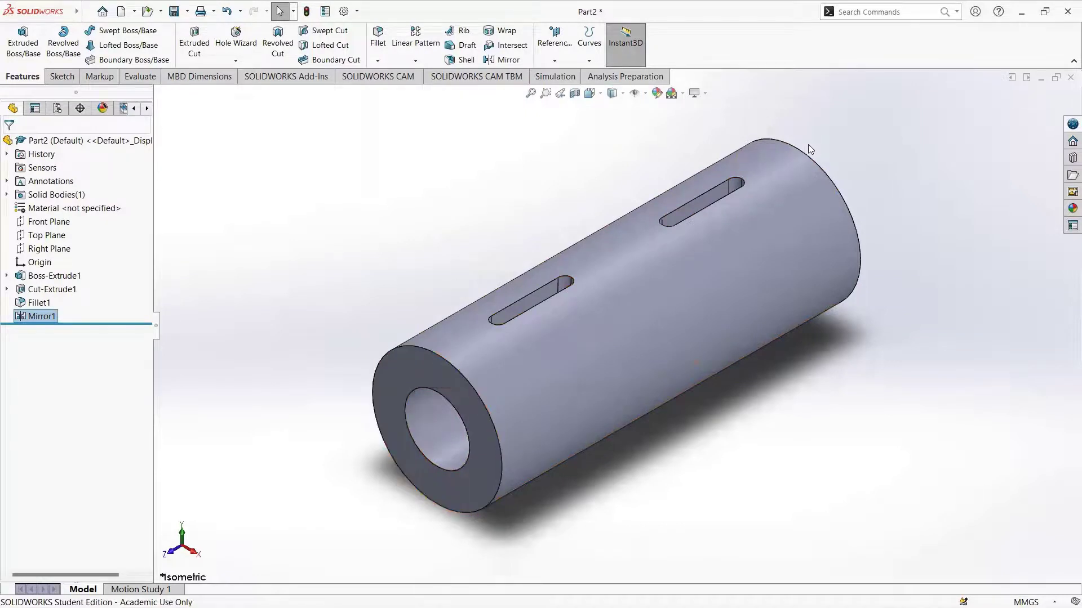
Step: Round the tube's near and far outer circular end edges with a 1 mm fillet
click(467, 382)
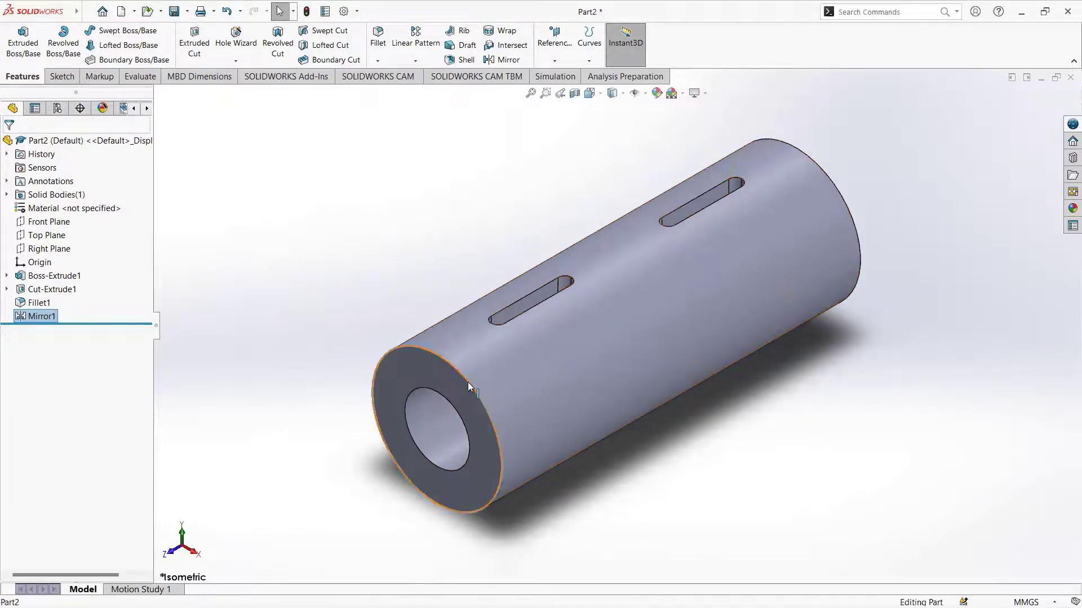
ctrl+click(833, 184)
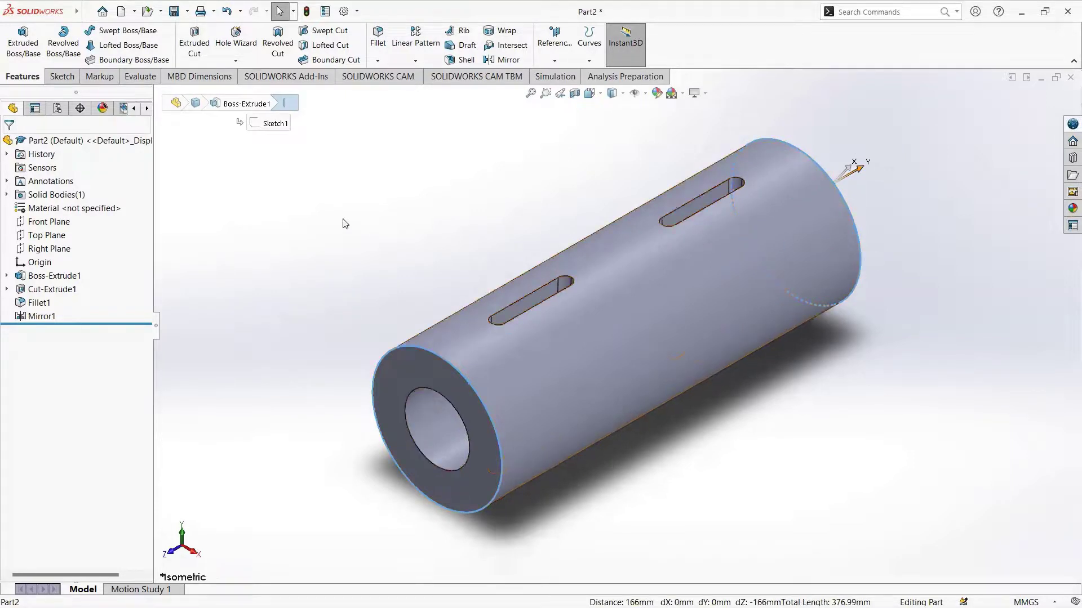
click(377, 62)
click(395, 75)
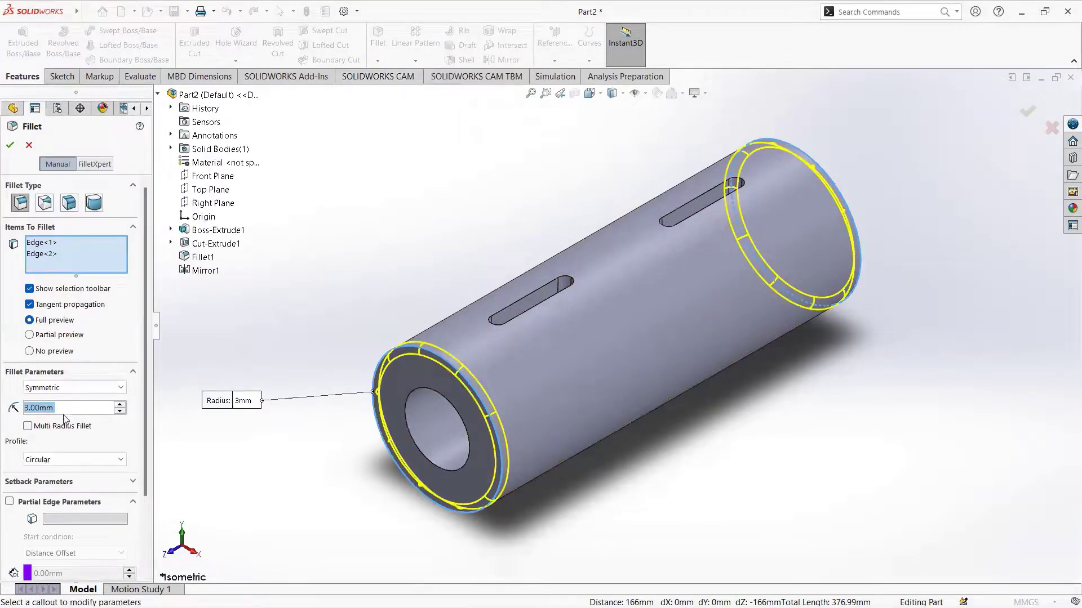
text(1)
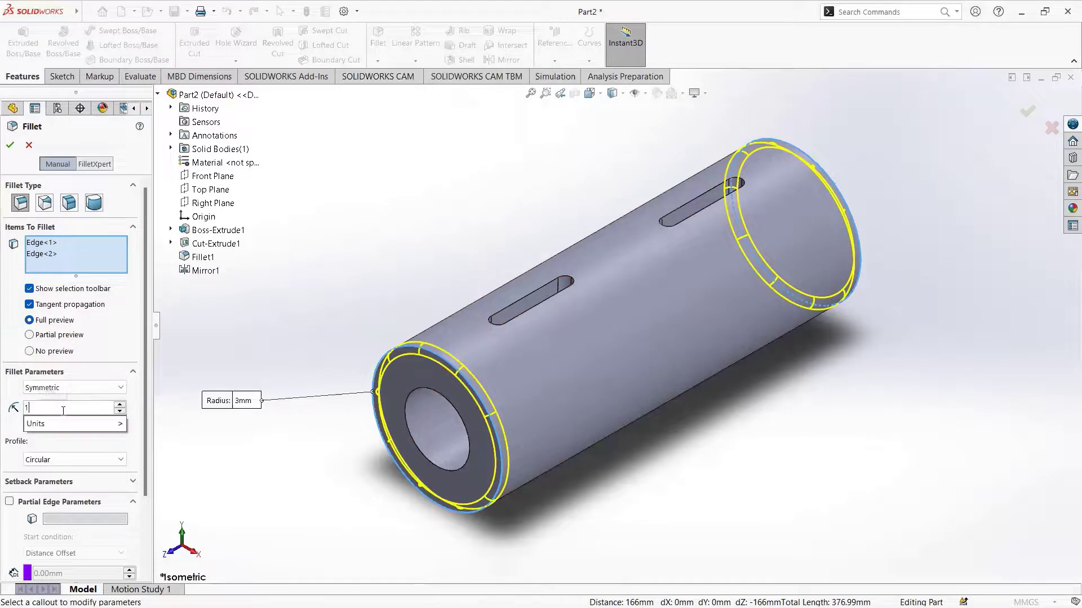
key(Return)
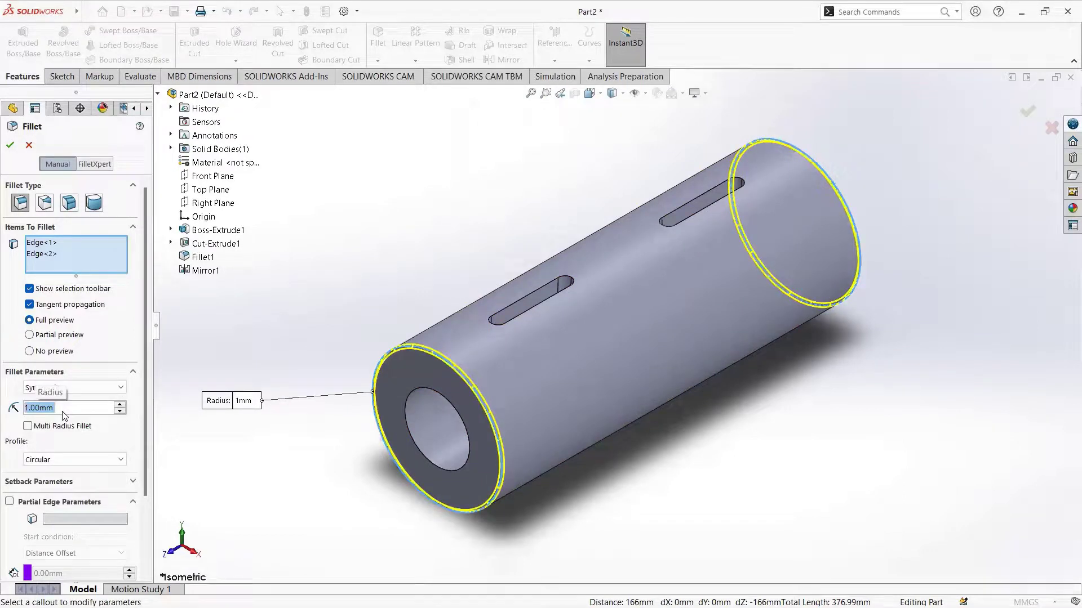
click(10, 146)
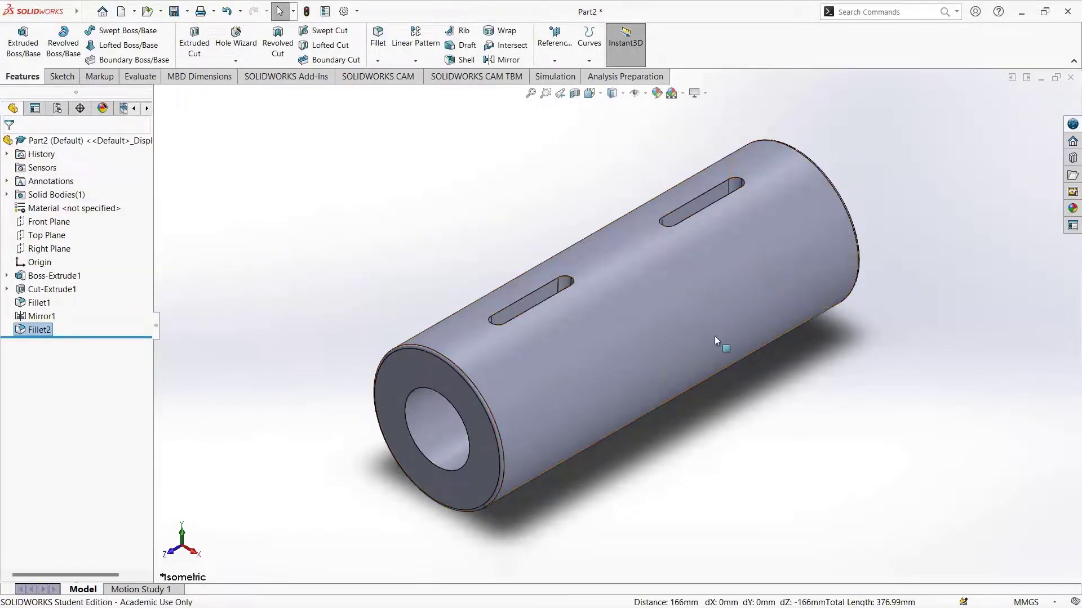
middle_drag(606, 189, 620, 281)
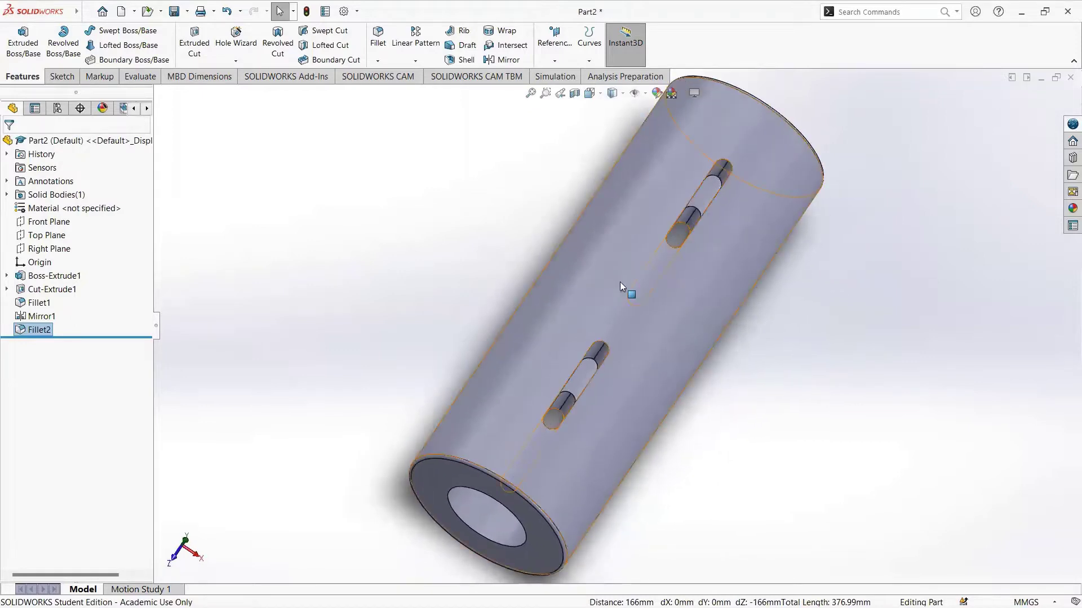
click(590, 93)
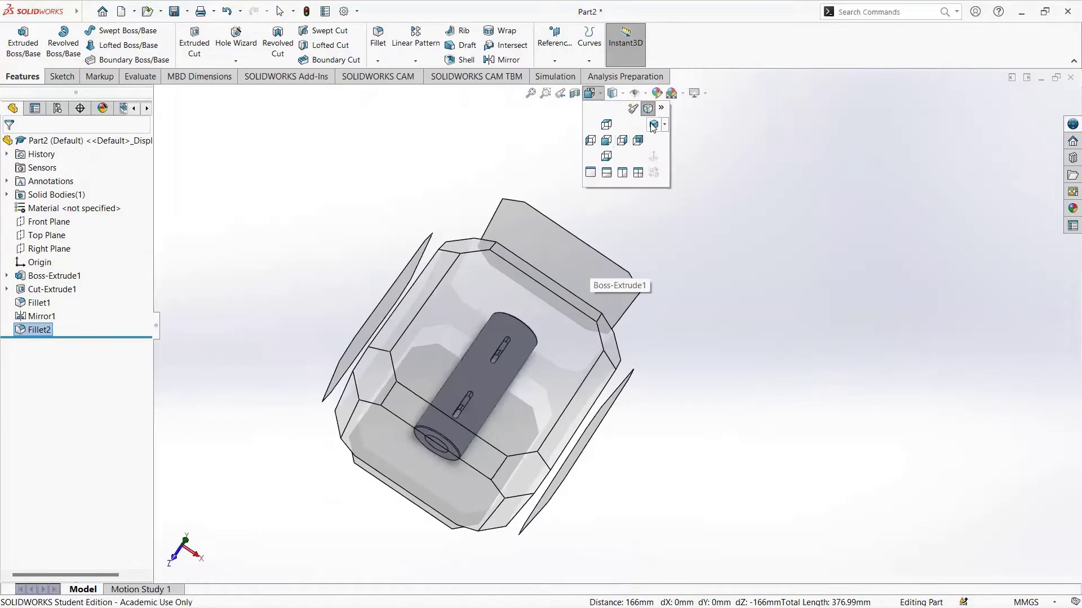
click(652, 125)
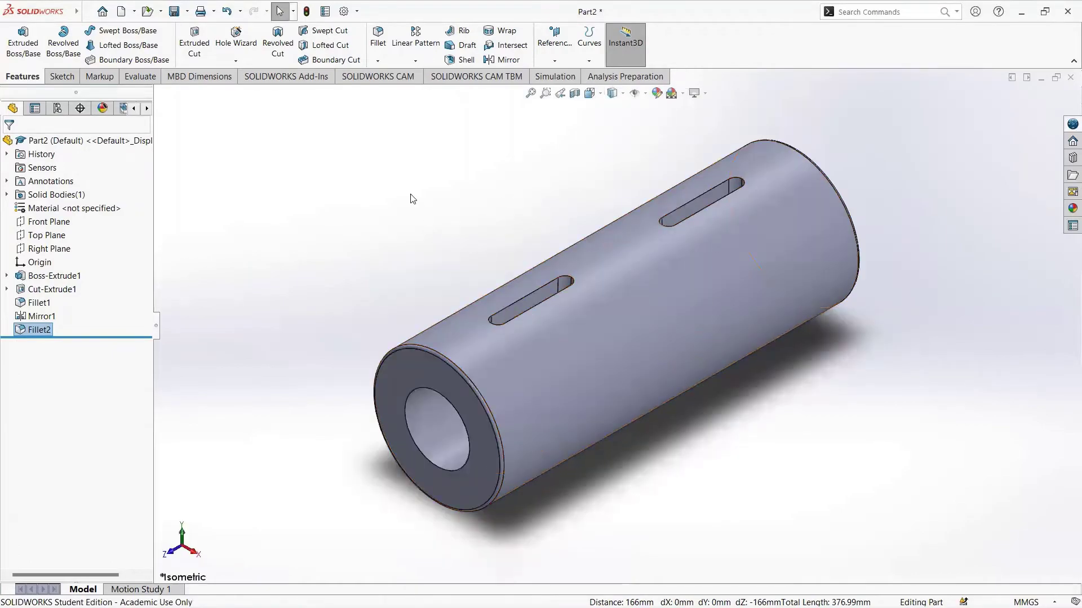